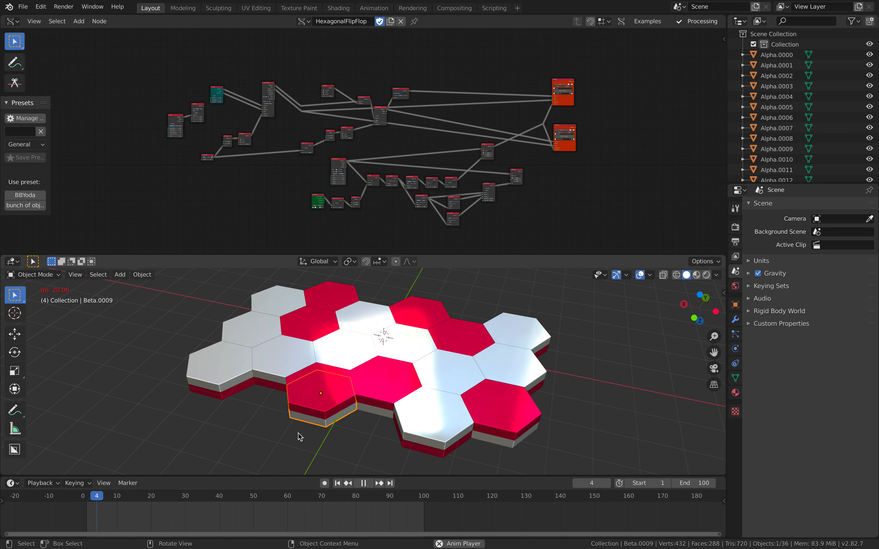
# Stop the animation playback and shift the Matrix in node that feeds Vector Drop slightly away from it.
pyautogui.press('space')
pyautogui.moveTo(400, 512); pyautogui.dragTo(452, 513, button='middle')
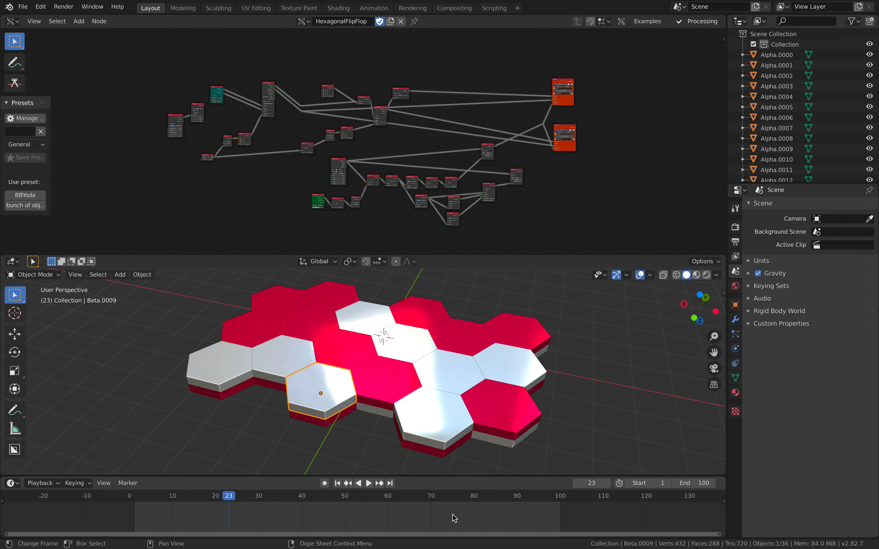
pyautogui.scroll(3, 374, 147)
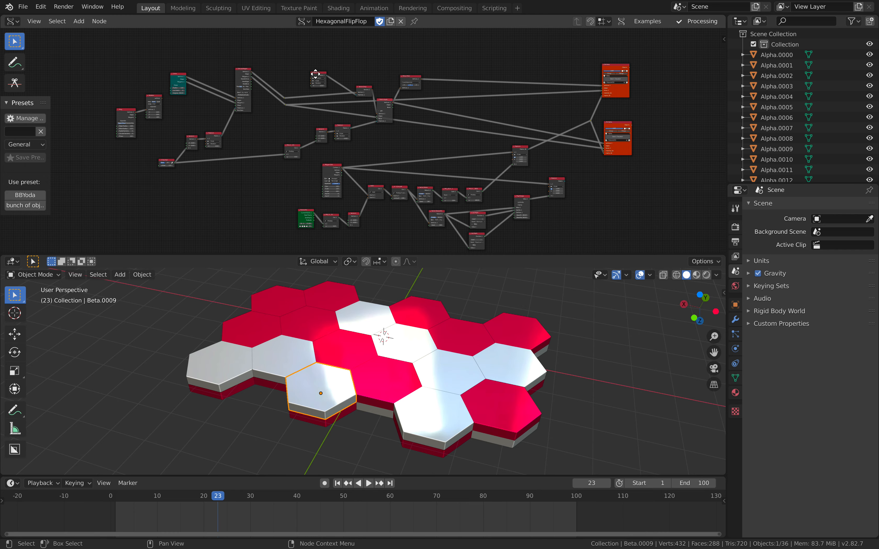
pyautogui.moveTo(315, 74); pyautogui.dragTo(307, 70)
pyautogui.scroll(1, 394, 125)
pyautogui.moveTo(395, 125); pyautogui.dragTo(420, 123, button='middle')
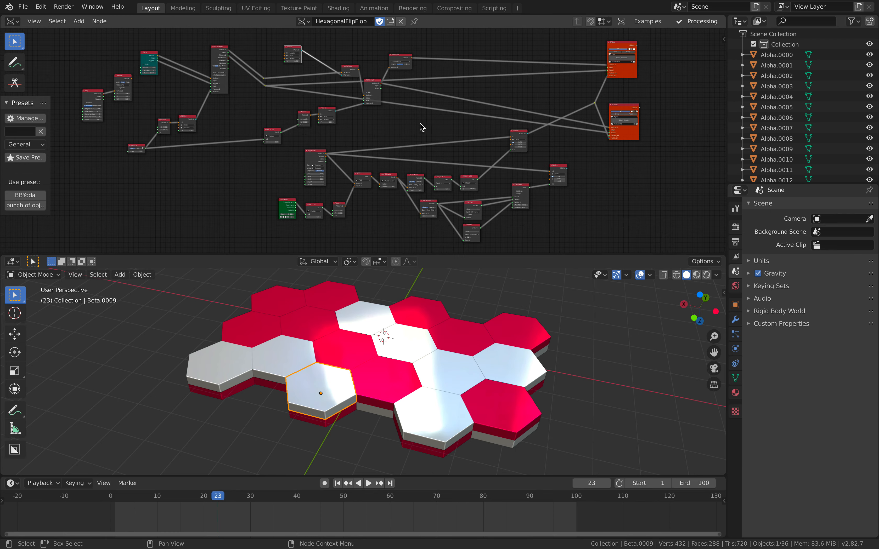
pyautogui.moveTo(508, 151); pyautogui.dragTo(530, 151, button='middle')
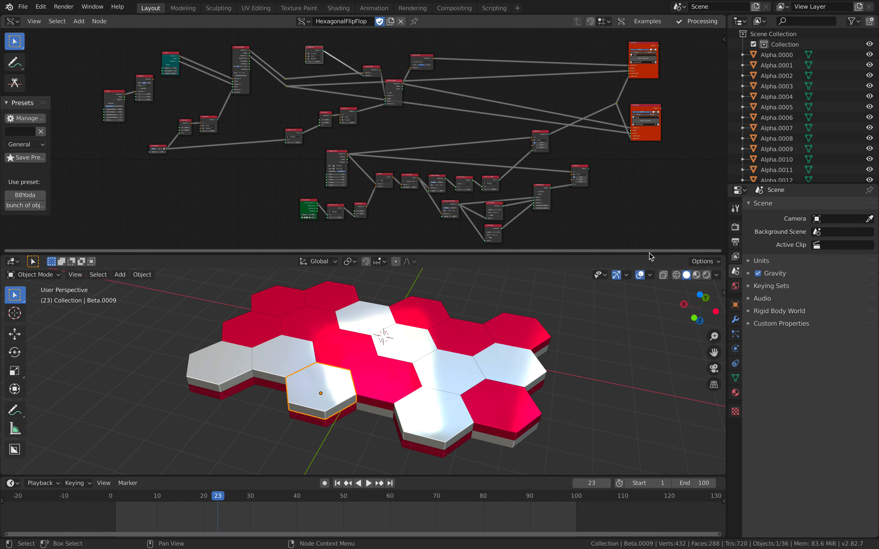
# Enlarge the node editor at the 3D viewport's expense and set the current frame to 39.
pyautogui.moveTo(650, 254); pyautogui.dragTo(649, 297)
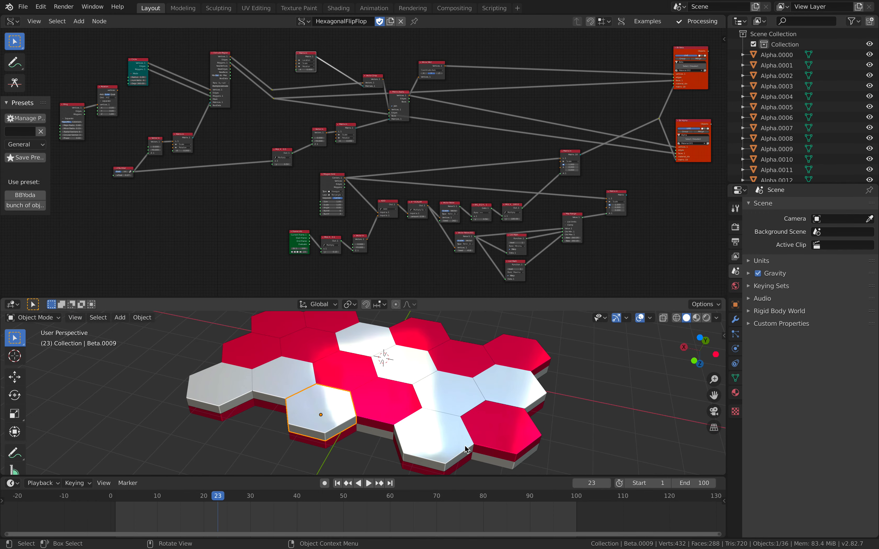
pyautogui.press('space')
pyautogui.moveTo(305, 493); pyautogui.dragTo(293, 492)
# Set the Polygon Grid node's NumX to 11 and play the animation briefly.
pyautogui.moveTo(291, 215); pyautogui.dragTo(328, 186, button='middle')
pyautogui.scroll(7, 327, 153)
pyautogui.scroll(7, 338, 187)
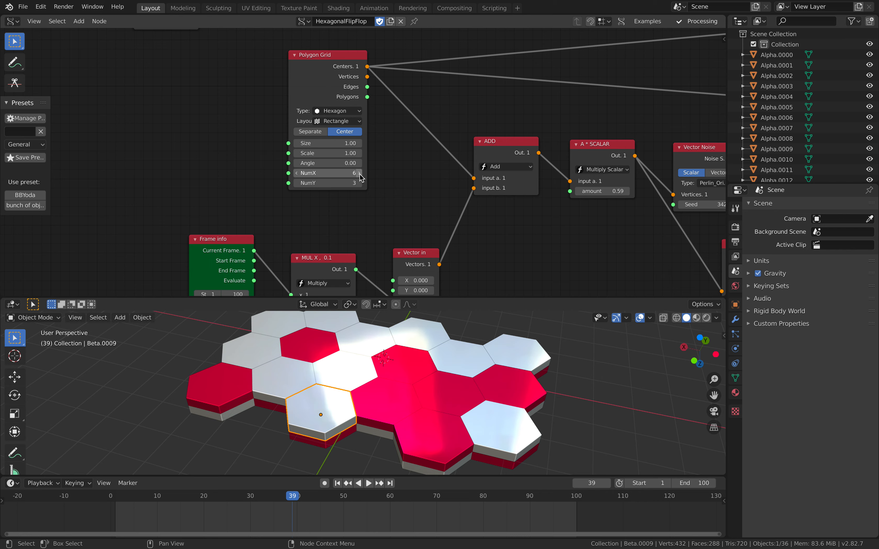
pyautogui.click(360, 173)
pyautogui.click(360, 174)
pyautogui.click(360, 173)
pyautogui.click(360, 173)
pyautogui.click(360, 173)
pyautogui.press('space')
pyautogui.press('space')
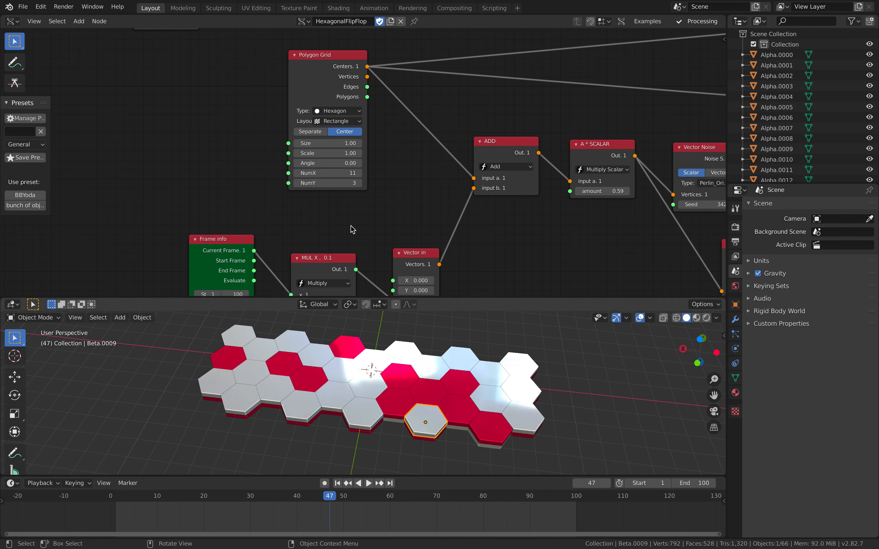
# Raise the Polygon Grid node's NumX to 14 and return the current frame to 39.
pyautogui.click(359, 173)
pyautogui.click(360, 174)
pyautogui.click(360, 173)
pyautogui.moveTo(398, 496); pyautogui.dragTo(292, 490)
# Move the Ring and Rotation nodes further left, away from the Circle node.
pyautogui.scroll(-2, 258, 230)
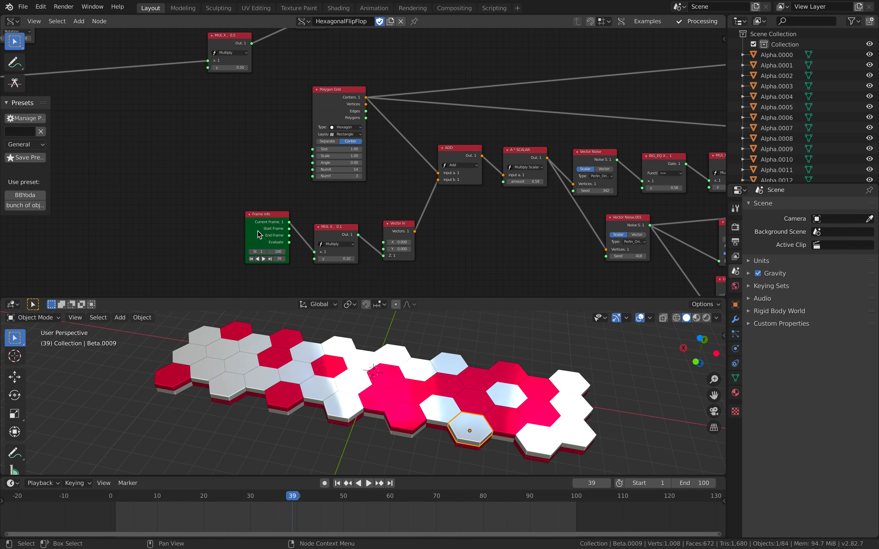
pyautogui.scroll(-1, 257, 230)
pyautogui.moveTo(323, 133); pyautogui.dragTo(374, 158, button='middle')
pyautogui.moveTo(382, 141); pyautogui.dragTo(388, 157)
pyautogui.moveTo(116, 116); pyautogui.dragTo(349, 116, button='middle')
pyautogui.moveTo(297, 84); pyautogui.dragTo(330, 227, button='middle')
pyautogui.scroll(3, 295, 198)
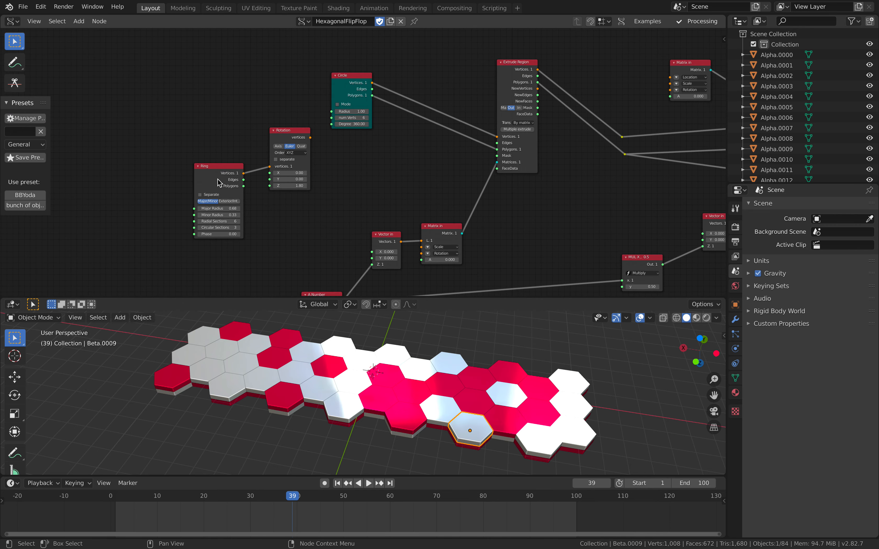
pyautogui.moveTo(200, 173); pyautogui.dragTo(118, 177)
pyautogui.moveTo(282, 135); pyautogui.dragTo(206, 136)
# Move the Vector in and A Number nodes further left of the Matrix in node that feeds Extrude Region.
pyautogui.scroll(-10, 401, 180)
pyautogui.moveTo(402, 175); pyautogui.dragTo(247, 143, button='middle')
pyautogui.scroll(1, 427, 142)
pyautogui.moveTo(254, 93); pyautogui.dragTo(247, 88)
pyautogui.moveTo(248, 95); pyautogui.dragTo(377, 124, button='middle')
pyautogui.scroll(5, 291, 117)
pyautogui.moveTo(322, 185); pyautogui.dragTo(267, 171)
pyautogui.moveTo(256, 220); pyautogui.dragTo(229, 219)
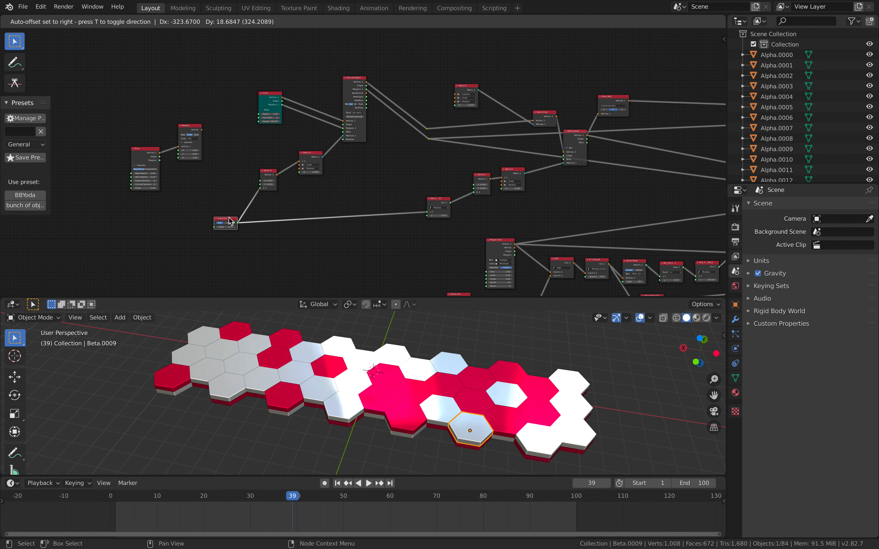
# Move the Circle node closer to the Extrude Region node.
pyautogui.moveTo(289, 143); pyautogui.dragTo(303, 183, button='middle')
pyautogui.scroll(8, 303, 182)
pyautogui.moveTo(223, 112); pyautogui.dragTo(292, 105)
pyautogui.scroll(4, 297, 119)
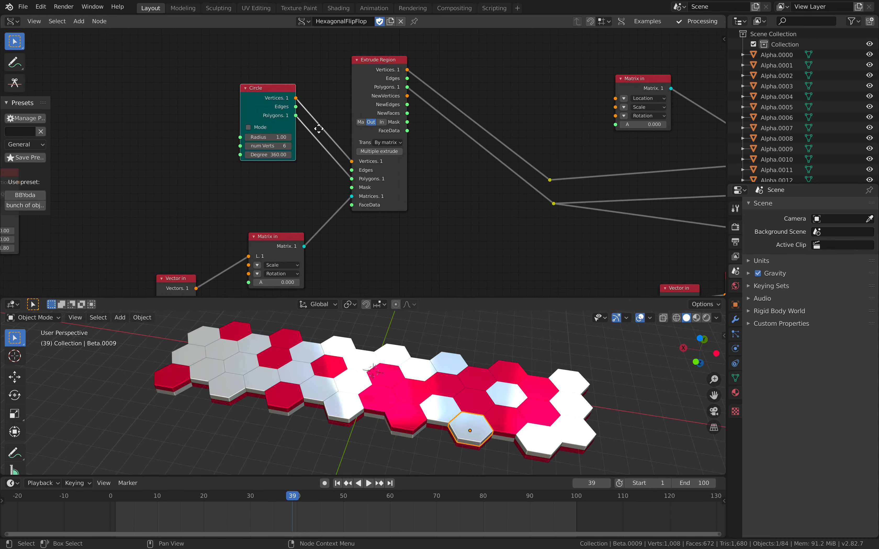
pyautogui.moveTo(323, 123); pyautogui.dragTo(316, 122, button='middle')
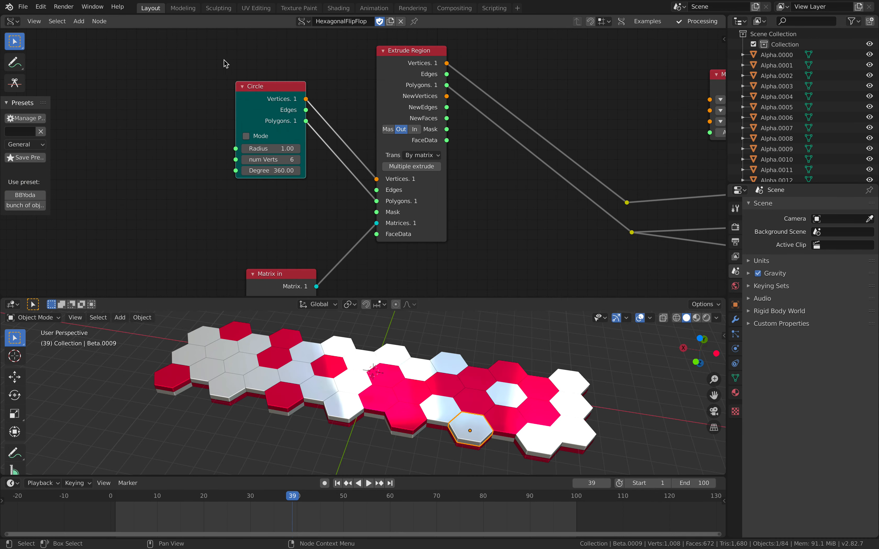
pyautogui.moveTo(327, 349); pyautogui.dragTo(343, 373, button='middle')
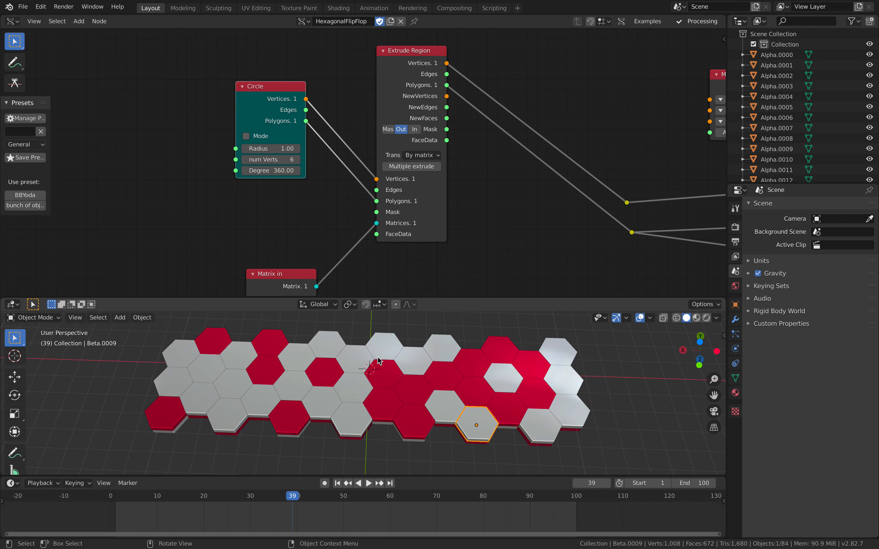
# Try the Circle node's num Verts at 13.
pyautogui.click(298, 161)
pyautogui.click(298, 161)
pyautogui.click(298, 161)
pyautogui.click(297, 161)
pyautogui.click(297, 162)
pyautogui.click(297, 161)
pyautogui.click(297, 162)
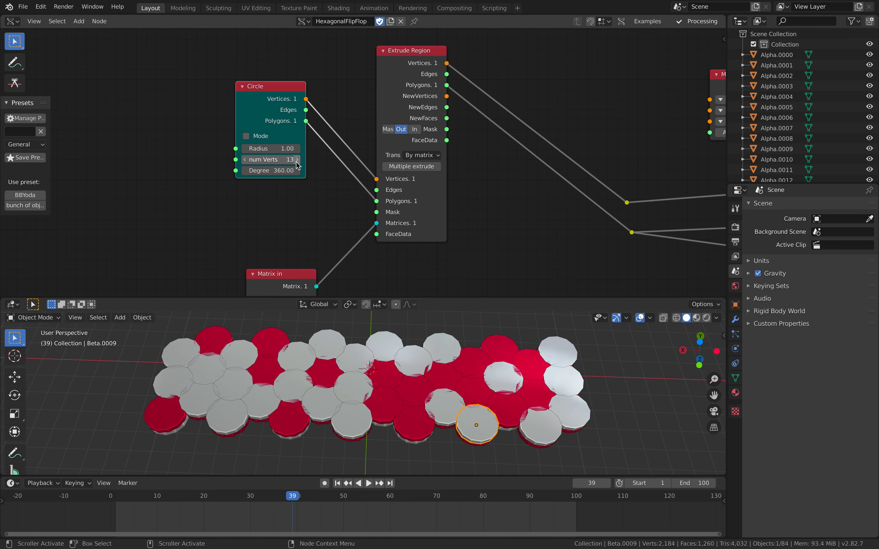
# Try the Circle node's num Verts at 3 and 4, and restore it to 6.
pyautogui.moveTo(270, 163); pyautogui.dragTo(254, 164)
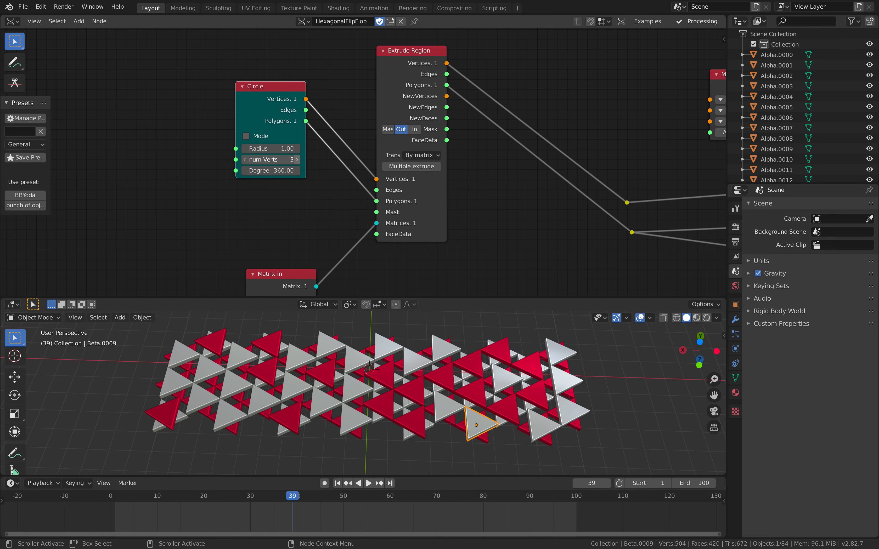
pyautogui.click(298, 161)
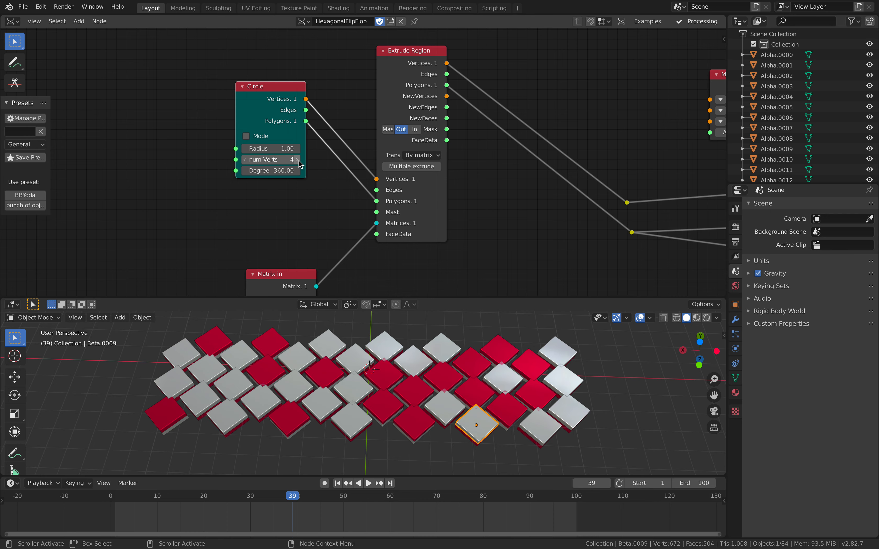
pyautogui.click(299, 160)
pyautogui.click(298, 161)
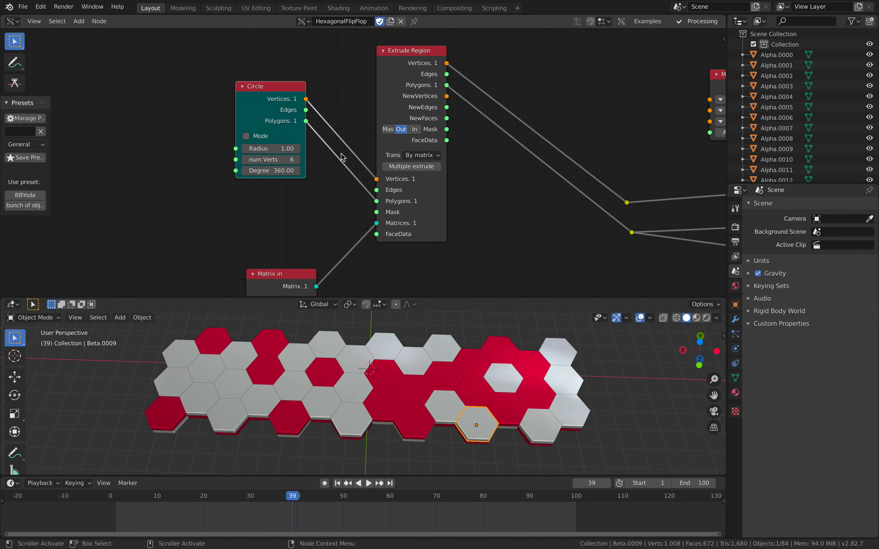
# Shift the Circle and Extrude Region nodes slightly and widen the Extrude Region node to show its full option labels.
pyautogui.moveTo(277, 107); pyautogui.dragTo(289, 113)
pyautogui.moveTo(398, 89); pyautogui.dragTo(405, 92)
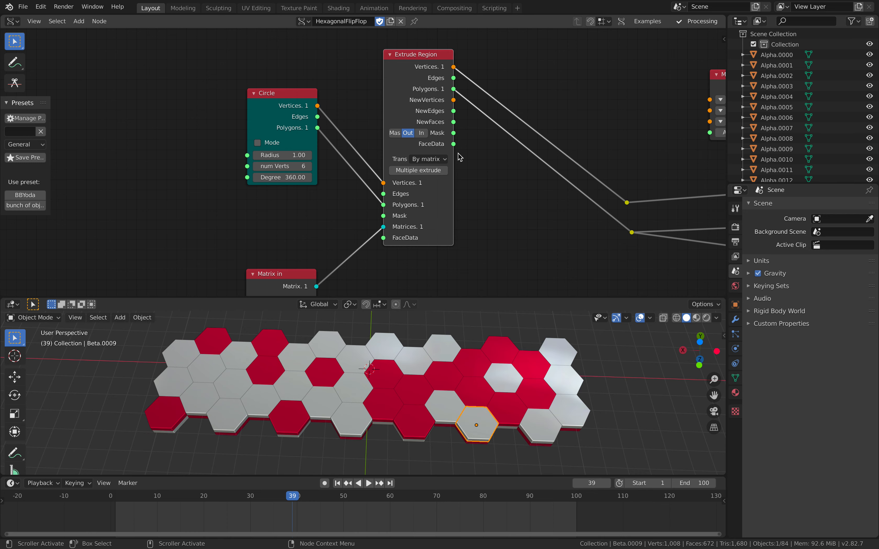
pyautogui.moveTo(453, 159); pyautogui.dragTo(474, 144)
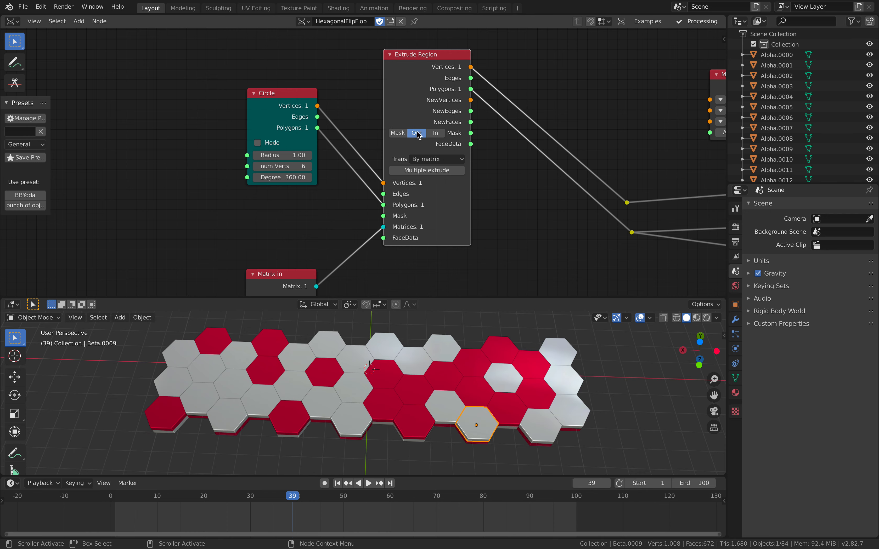
# Move the Matrix in, Vector in and A Number nodes closer to the Extrude Region node's Matrices input.
pyautogui.moveTo(351, 220); pyautogui.dragTo(352, 148, button='middle')
pyautogui.moveTo(295, 207); pyautogui.dragTo(326, 170)
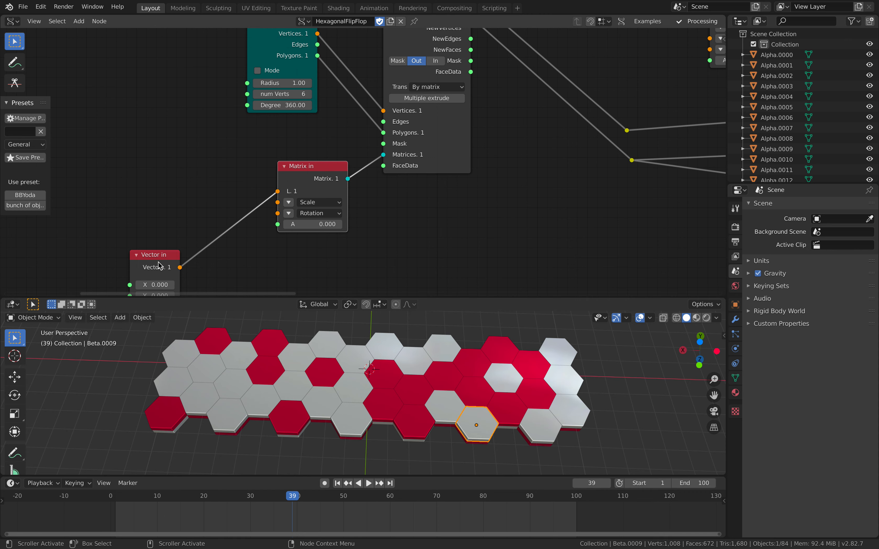
pyautogui.moveTo(164, 257); pyautogui.dragTo(226, 202)
pyautogui.moveTo(229, 195); pyautogui.dragTo(316, 81, button='middle')
pyautogui.scroll(-4, 316, 81)
pyautogui.moveTo(183, 233); pyautogui.dragTo(238, 137)
pyautogui.scroll(2, 252, 145)
# Space out the A Number, Vector in and Matrix in nodes as a readable chain leading to Extrude Region.
pyautogui.moveTo(252, 145); pyautogui.dragTo(231, 185, button='middle')
pyautogui.moveTo(194, 177); pyautogui.dragTo(162, 219)
pyautogui.moveTo(293, 118); pyautogui.dragTo(276, 120)
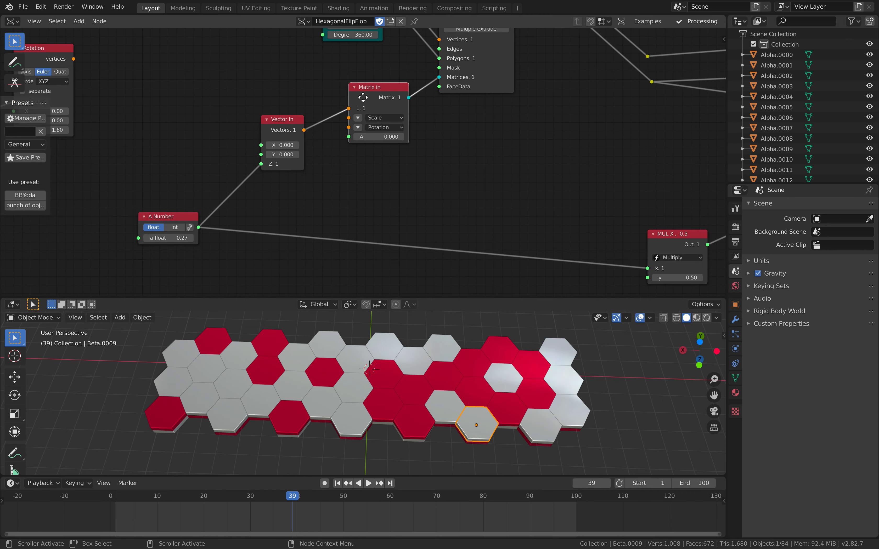
pyautogui.moveTo(379, 96); pyautogui.dragTo(335, 100)
pyautogui.moveTo(277, 129); pyautogui.dragTo(262, 166, button='middle')
pyautogui.moveTo(264, 168); pyautogui.dragTo(250, 166)
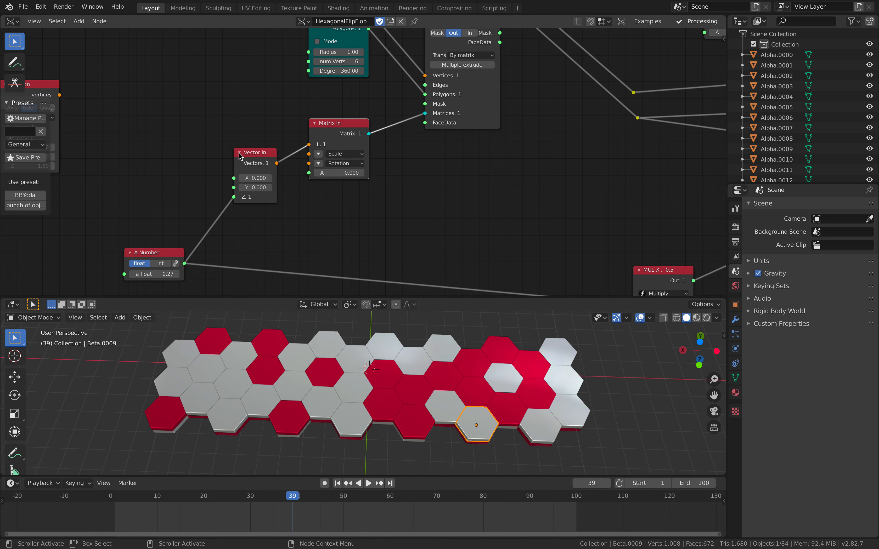
# Increase the A Number node's float value to 0.57 to thicken the hexagon tiles.
pyautogui.moveTo(218, 200); pyautogui.dragTo(242, 146, button='middle')
pyautogui.moveTo(181, 220)
pyautogui.mouseDown()
pyautogui.moveTo(225, 220)
pyautogui.moveTo(185, 220)
pyautogui.mouseUp()
pyautogui.moveTo(394, 410); pyautogui.dragTo(359, 403, button='middle')
pyautogui.moveTo(188, 221); pyautogui.dragTo(193, 221)
pyautogui.moveTo(235, 338); pyautogui.dragTo(236, 346, button='middle')
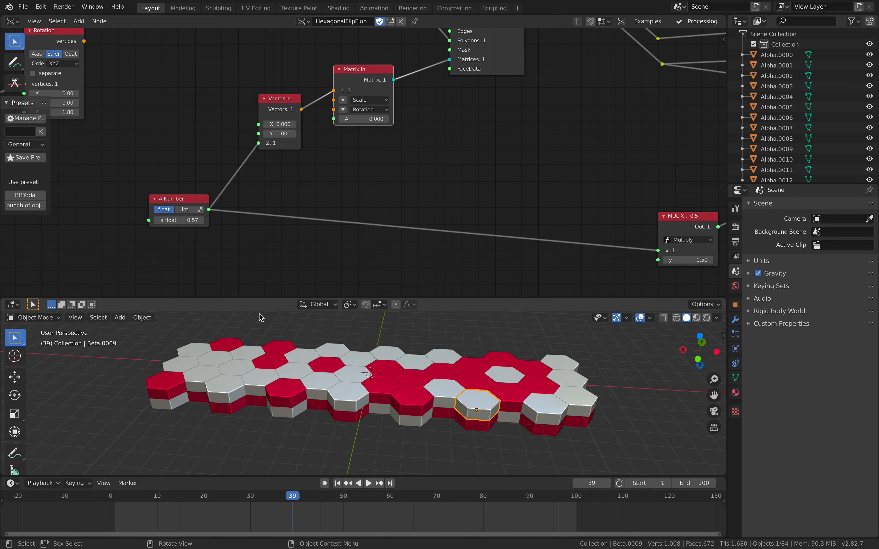
# Try the int type on the A Number node and switch it back to float.
pyautogui.moveTo(225, 173); pyautogui.dragTo(210, 210, button='middle')
pyautogui.click(169, 246)
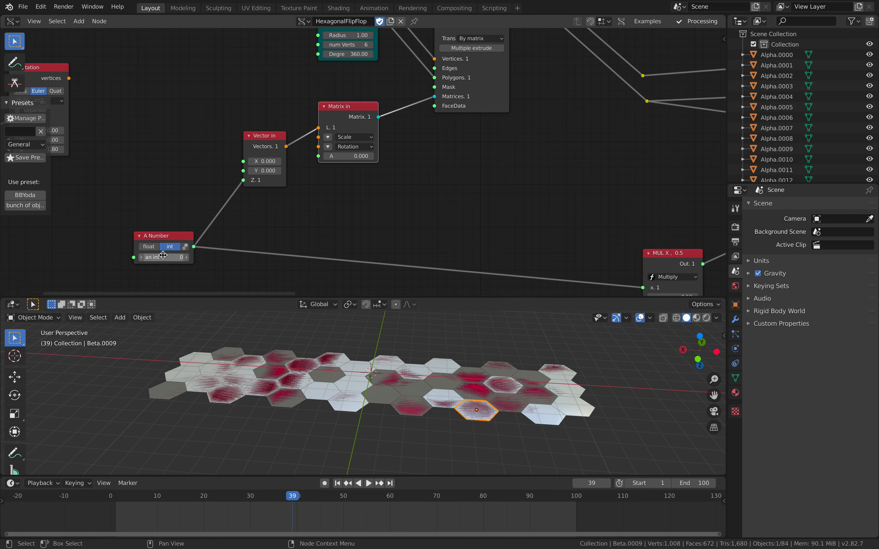
pyautogui.click(148, 247)
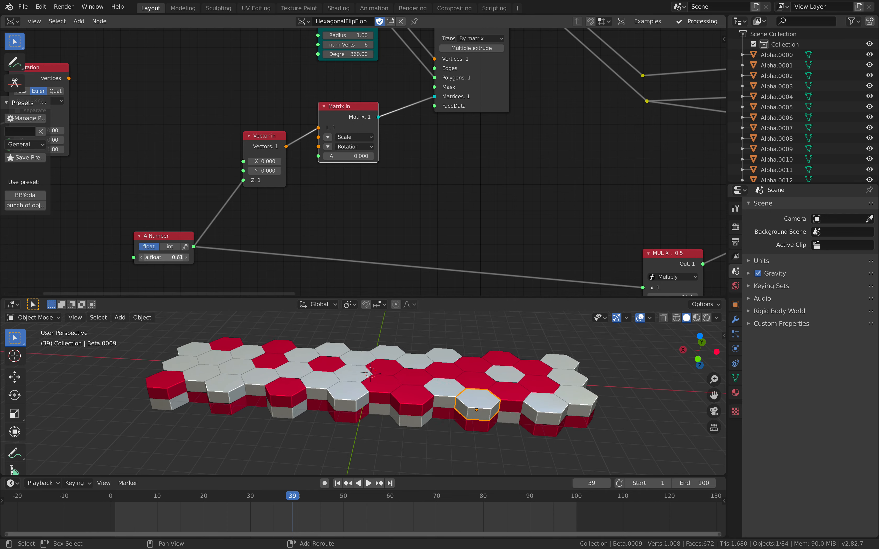
# Reposition the A Number node, the MUL X, 0.5 node and the Vector in node that follows it.
pyautogui.moveTo(167, 237); pyautogui.dragTo(146, 245)
pyautogui.moveTo(162, 221); pyautogui.dragTo(113, 224, button='middle')
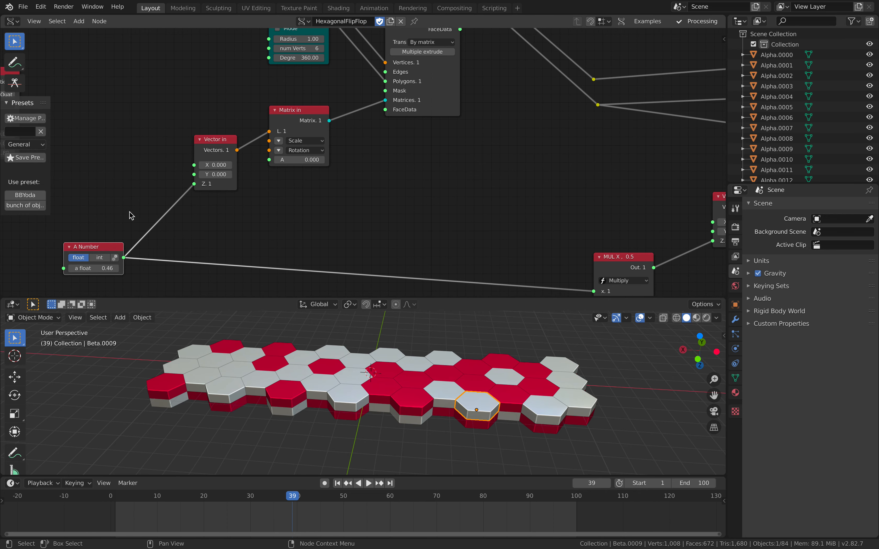
pyautogui.moveTo(617, 261); pyautogui.dragTo(609, 231)
pyautogui.scroll(-3, 533, 231)
pyautogui.moveTo(627, 198); pyautogui.dragTo(433, 240, button='middle')
pyautogui.moveTo(450, 232); pyautogui.dragTo(437, 234)
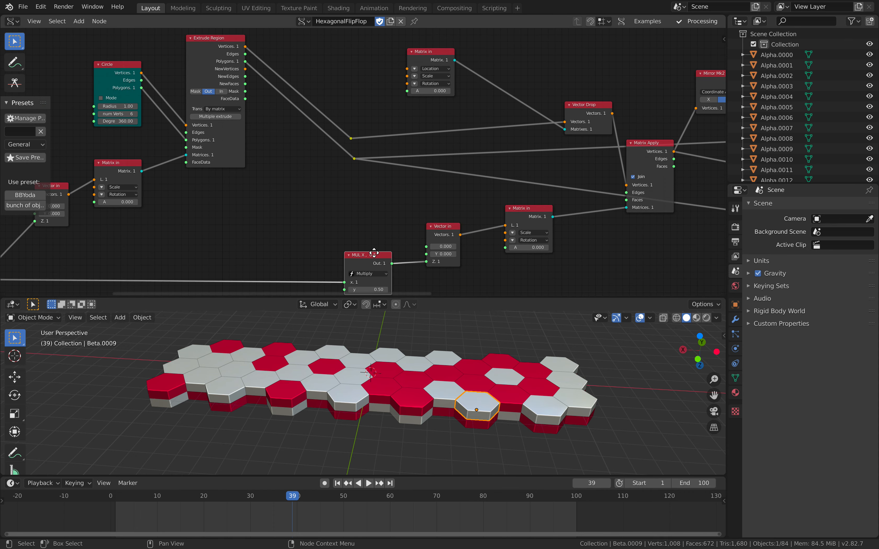
# Rearrange the Matrix Apply node, the Vector Drop node and the Matrix in node feeding Vector Drop.
pyautogui.moveTo(633, 164); pyautogui.dragTo(562, 178, button='middle')
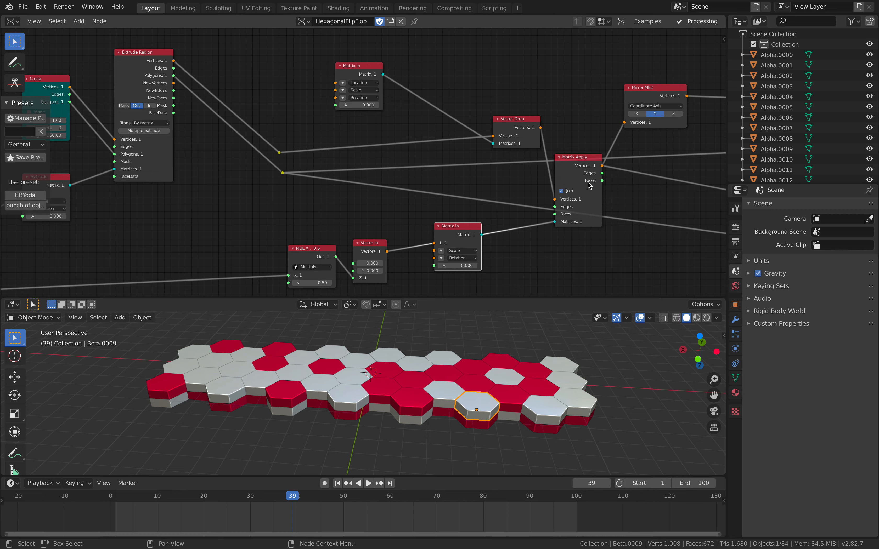
pyautogui.moveTo(568, 173); pyautogui.dragTo(573, 176)
pyautogui.moveTo(536, 123); pyautogui.dragTo(491, 86)
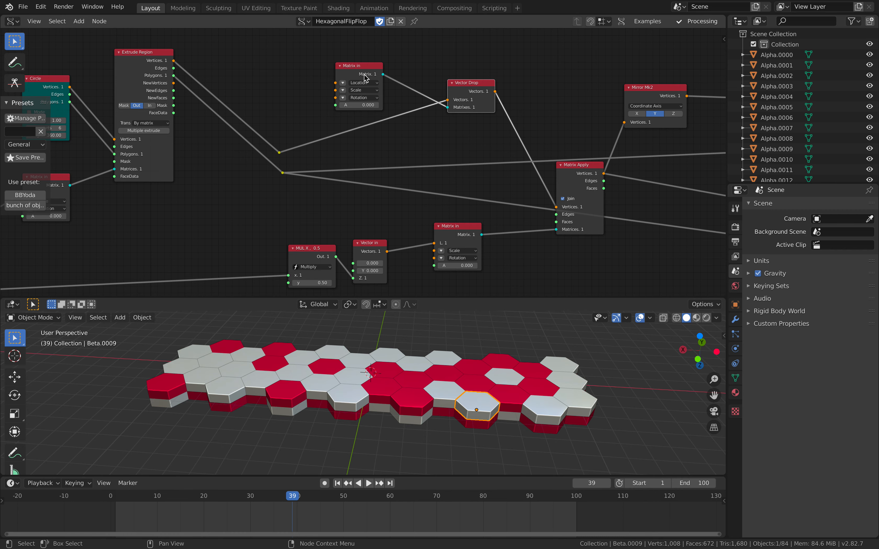
pyautogui.moveTo(364, 77); pyautogui.dragTo(347, 82)
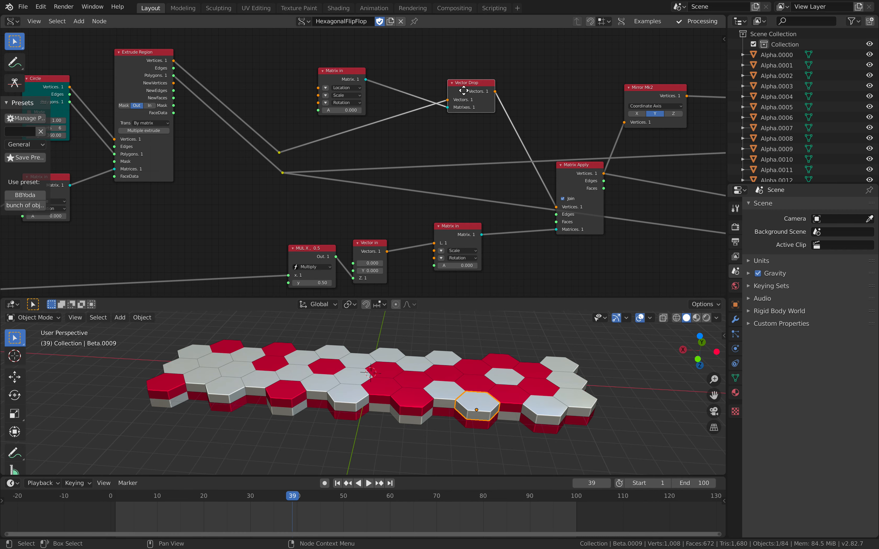
pyautogui.moveTo(464, 91); pyautogui.dragTo(451, 105)
pyautogui.moveTo(341, 76); pyautogui.dragTo(345, 84)
pyautogui.scroll(-1, 421, 113)
pyautogui.moveTo(427, 126); pyautogui.dragTo(442, 109, button='middle')
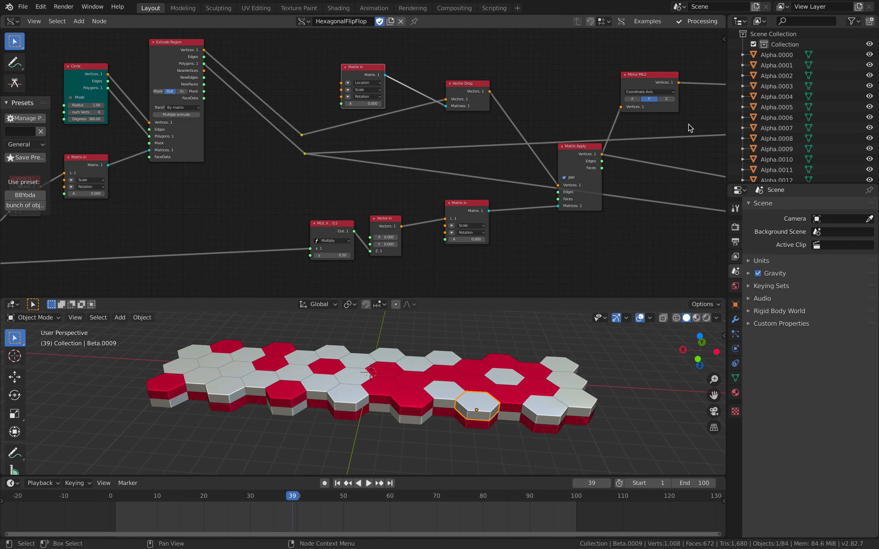
# Widen the node editor and 3D viewport, and select the red-topped tile Alpha.0015 in the front row.
pyautogui.moveTo(727, 128); pyautogui.dragTo(788, 128)
pyautogui.click(454, 410)
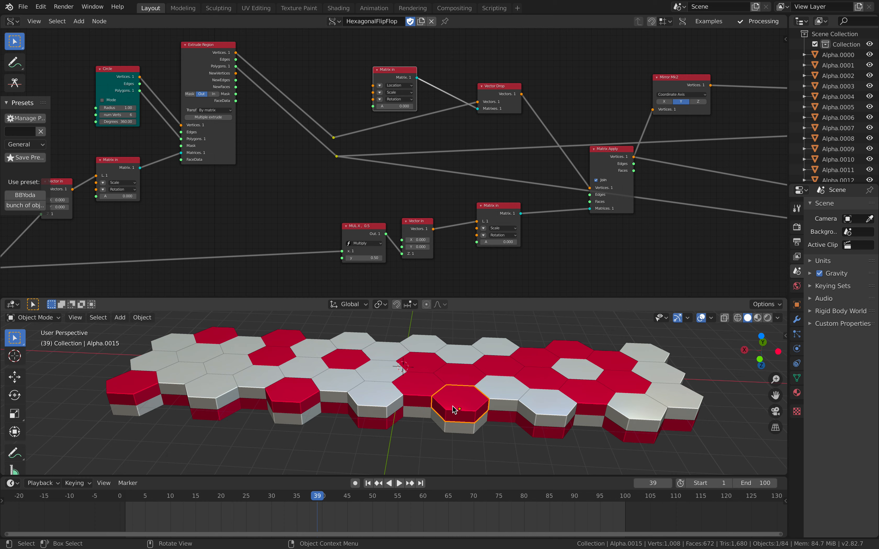
pyautogui.scroll(1, 454, 410)
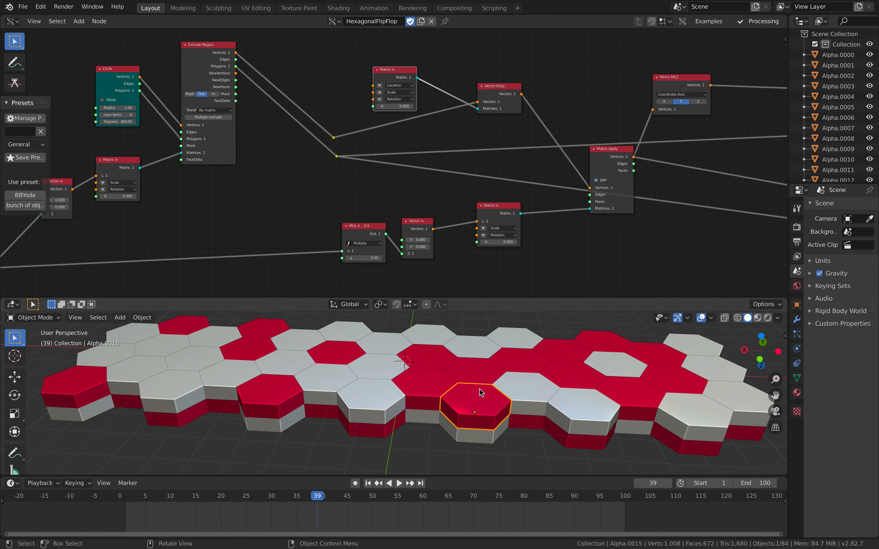
pyautogui.moveTo(429, 391); pyautogui.dragTo(412, 377, button='middle')
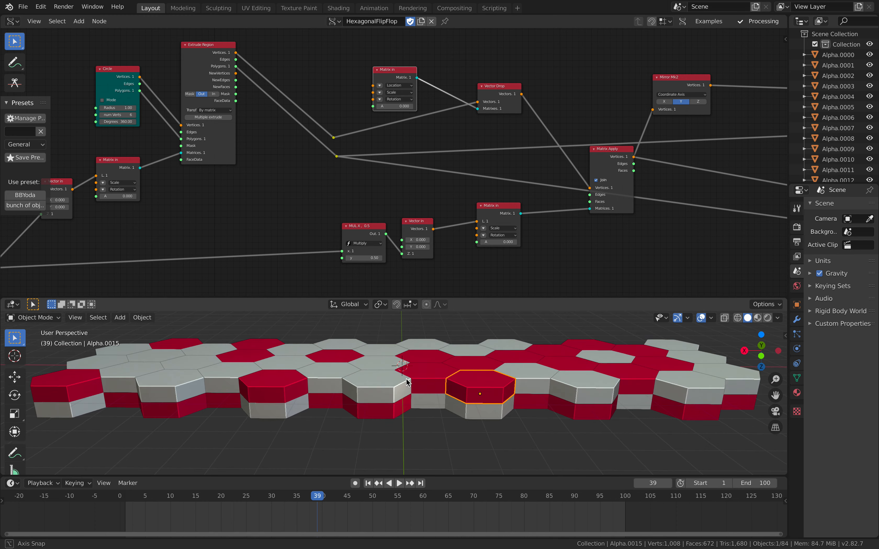
# Shift the Matrix Apply node slightly down and move the Mirror Mk2 node further right of it.
pyautogui.moveTo(569, 147); pyautogui.dragTo(497, 173, button='middle')
pyautogui.moveTo(497, 174); pyautogui.dragTo(496, 179)
pyautogui.moveTo(580, 109); pyautogui.dragTo(426, 120, button='middle')
pyautogui.moveTo(426, 118); pyautogui.dragTo(446, 118)
pyautogui.scroll(3, 418, 80)
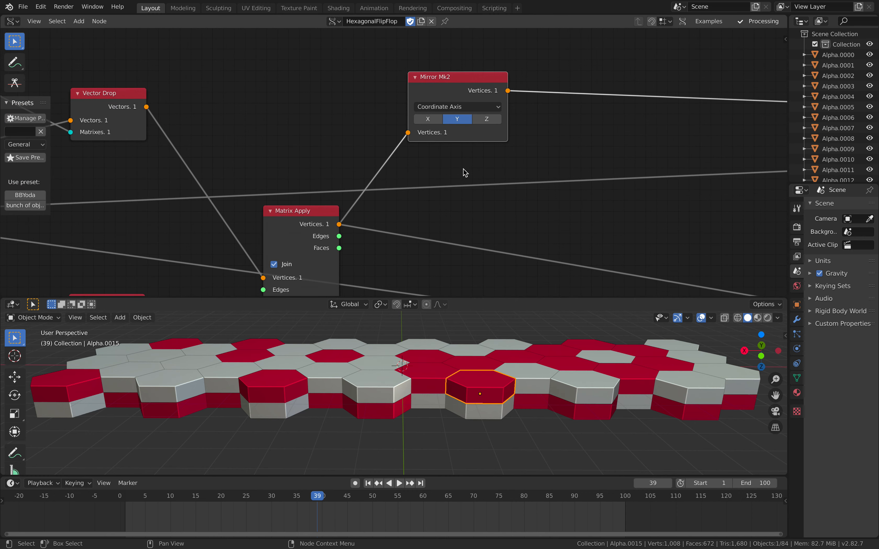
# Move the BV Beta viewer node slightly further right, away from the incoming vertices and faces links.
pyautogui.scroll(-5, 415, 357)
pyautogui.moveTo(417, 363); pyautogui.dragTo(450, 351, button='middle')
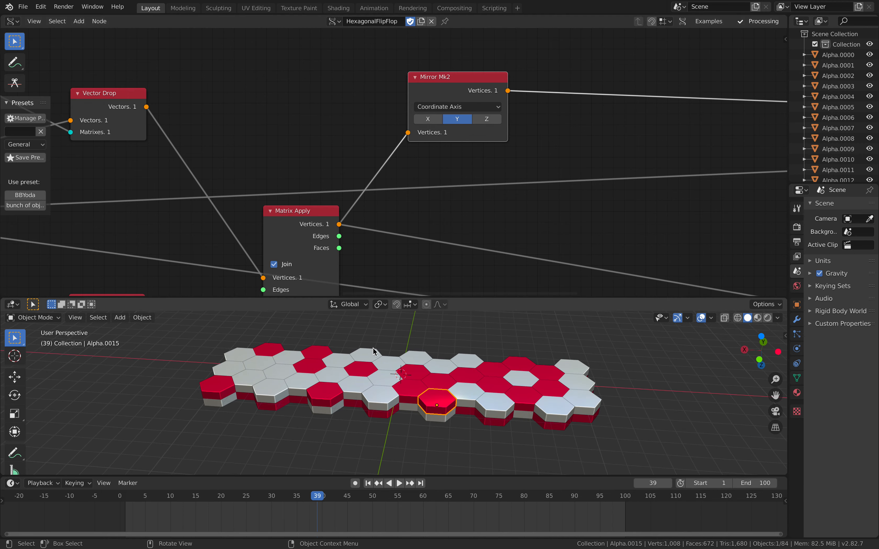
pyautogui.moveTo(380, 404); pyautogui.dragTo(398, 358, button='middle')
pyautogui.scroll(-5, 454, 145)
pyautogui.moveTo(481, 141); pyautogui.dragTo(309, 138, button='middle')
pyautogui.moveTo(468, 134); pyautogui.dragTo(240, 133, button='middle')
pyautogui.moveTo(468, 143); pyautogui.dragTo(356, 139, button='middle')
pyautogui.moveTo(598, 146); pyautogui.dragTo(621, 139)
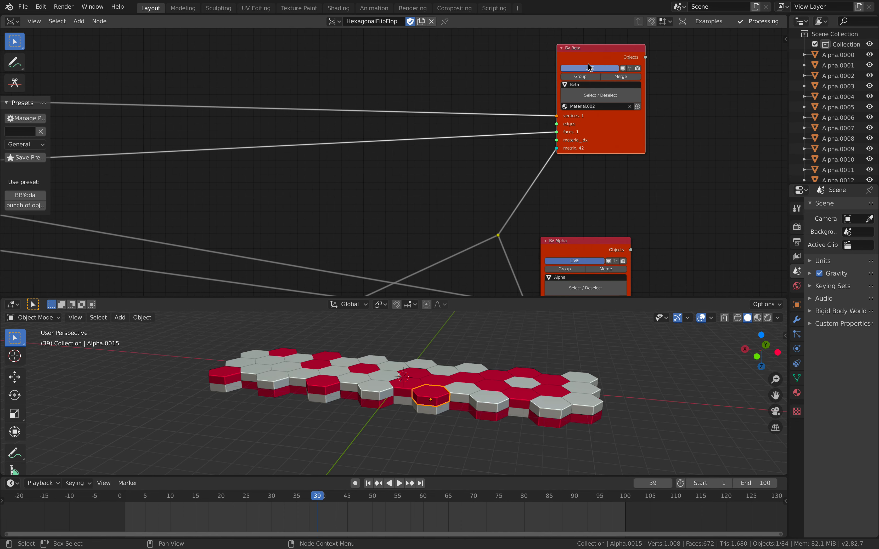
# Rearrange the BV Beta and BV Alpha viewer nodes so they sit roughly one above the other.
pyautogui.scroll(-3, 539, 135)
pyautogui.moveTo(474, 183); pyautogui.dragTo(463, 129, button='middle')
pyautogui.moveTo(556, 84); pyautogui.dragTo(537, 87)
pyautogui.moveTo(567, 165); pyautogui.dragTo(596, 166)
pyautogui.moveTo(571, 91); pyautogui.dragTo(593, 92)
# Disconnect the matrix links from the BV Beta and BV Alpha viewer nodes.
pyautogui.scroll(2, 567, 143)
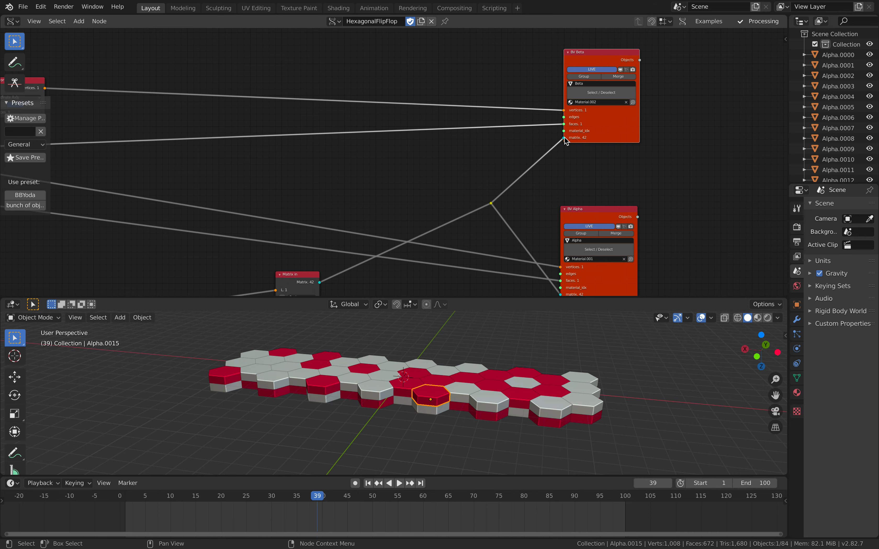
pyautogui.moveTo(565, 137); pyautogui.dragTo(542, 162)
pyautogui.scroll(-1, 550, 177)
pyautogui.moveTo(554, 179); pyautogui.dragTo(534, 78, button='middle')
pyautogui.moveTo(538, 183); pyautogui.dragTo(517, 199)
# Inspect the two stacked tile halves by selecting the white Beta.0000 and the red Alpha.0000.
pyautogui.moveTo(398, 410); pyautogui.dragTo(415, 413, button='middle')
pyautogui.scroll(3, 415, 413)
pyautogui.moveTo(422, 357)
pyautogui.keyDown('shift'); pyautogui.mouseDown(button='middle')
pyautogui.moveTo(405, 401)
pyautogui.moveTo(411, 353)
pyautogui.mouseUp(button='middle'); pyautogui.keyUp('shift')
pyautogui.scroll(3, 406, 401)
pyautogui.click(406, 401)
pyautogui.click(403, 430)
pyautogui.moveTo(407, 387)
pyautogui.mouseDown(button='middle')
pyautogui.moveTo(401, 428)
pyautogui.moveTo(418, 402)
pyautogui.mouseUp(button='middle')
pyautogui.click(416, 385)
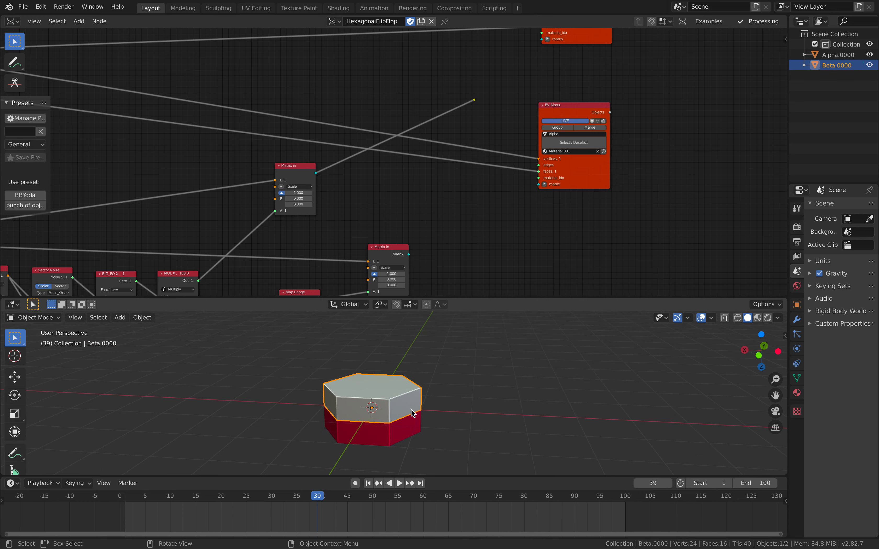
pyautogui.click(411, 418)
# Move the BV Alpha node up, closer beneath the BV Beta node.
pyautogui.scroll(-2, 472, 144)
pyautogui.moveTo(472, 144); pyautogui.dragTo(372, 221, button='middle')
pyautogui.moveTo(461, 190); pyautogui.dragTo(465, 169)
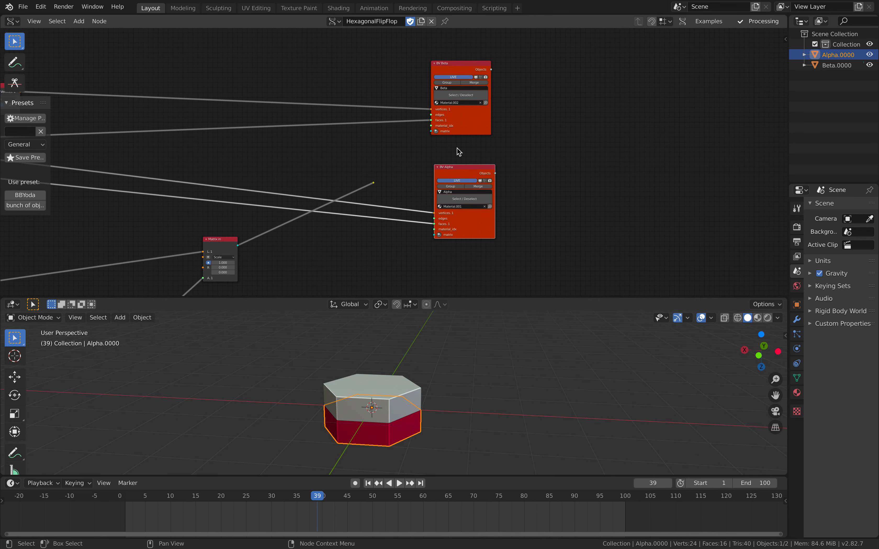
# Trackball-rotate the white half Beta.0000, move it up and away from the red half, and rotate it again.
pyautogui.scroll(1, 458, 149)
pyautogui.click(418, 391)
pyautogui.press('r')
pyautogui.press('r')
pyautogui.click(419, 373)
pyautogui.press('g')
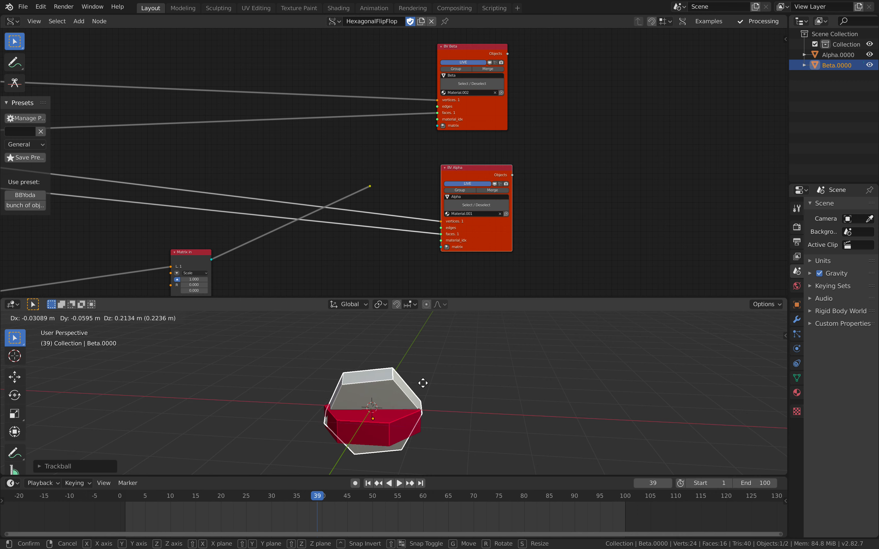
pyautogui.click(504, 334)
pyautogui.press('r')
pyautogui.press('r')
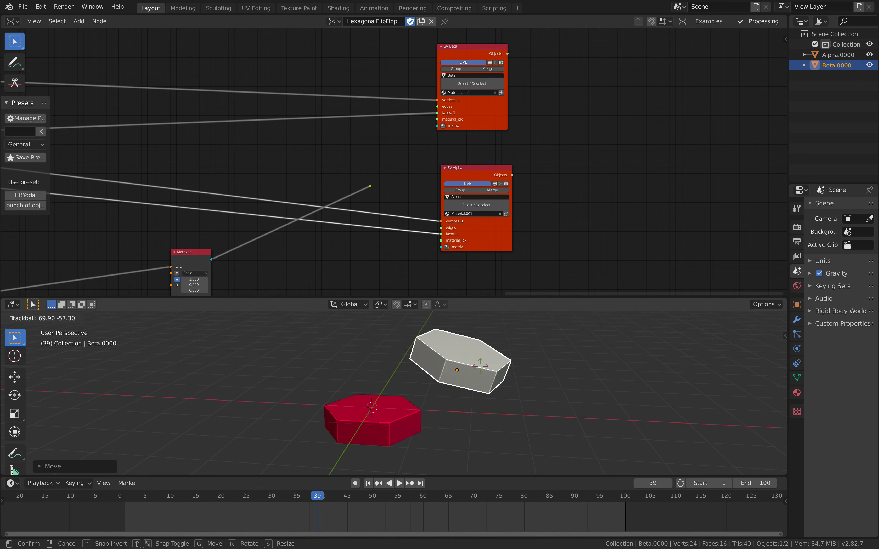
pyautogui.click(482, 343)
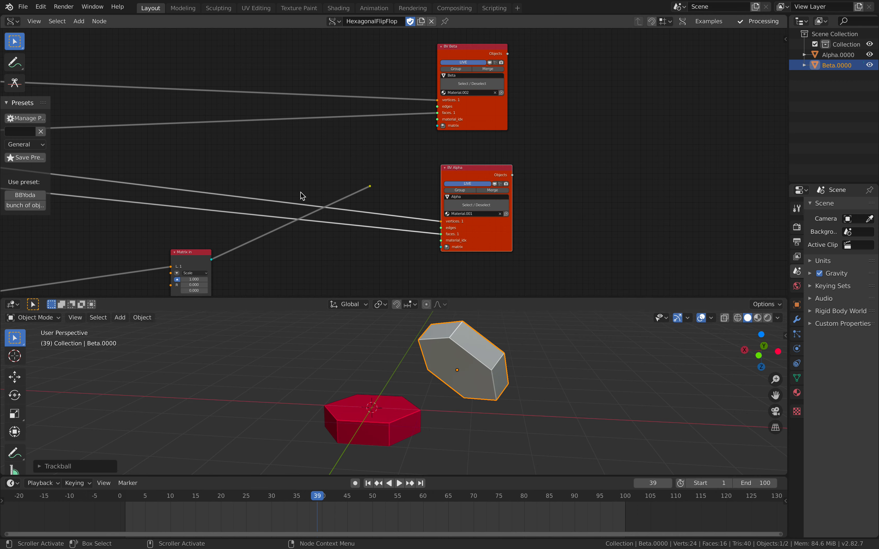
# Advance the animation to frame 42 so the node tree regenerates the tile halves.
pyautogui.moveTo(300, 197); pyautogui.dragTo(400, 175, button='middle')
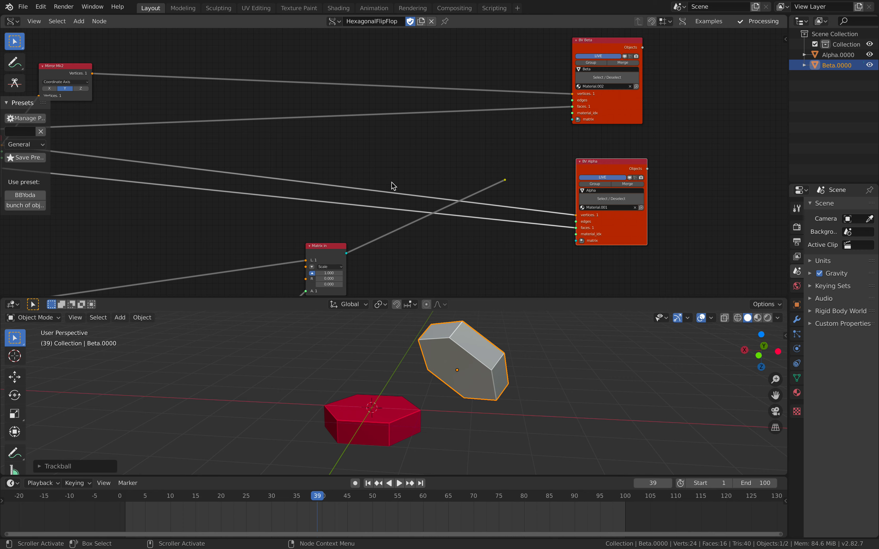
pyautogui.press('Right')
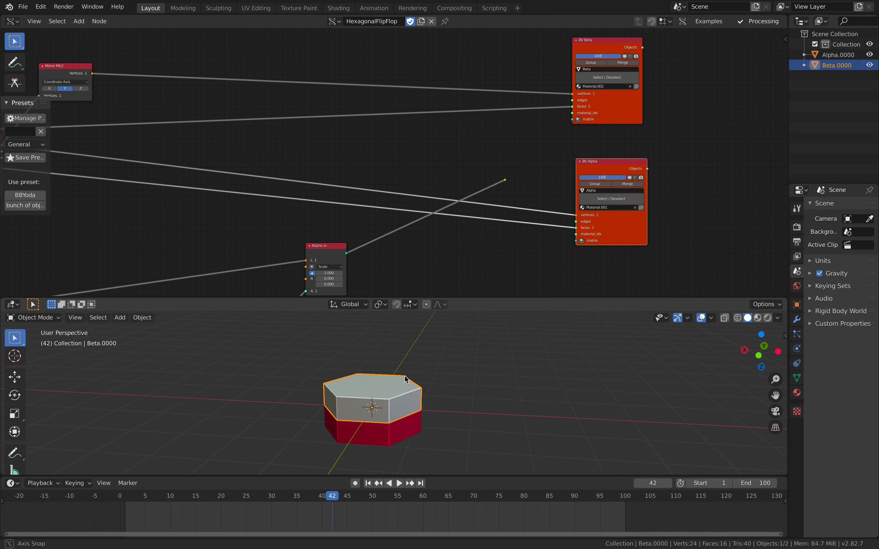
pyautogui.moveTo(398, 367); pyautogui.dragTo(402, 374, button='middle')
pyautogui.moveTo(374, 417); pyautogui.dragTo(383, 403, button='middle')
# Shift the BV Alpha node slightly left beneath the BV Beta node.
pyautogui.scroll(-2, 354, 147)
pyautogui.moveTo(353, 144); pyautogui.dragTo(479, 126, button='middle')
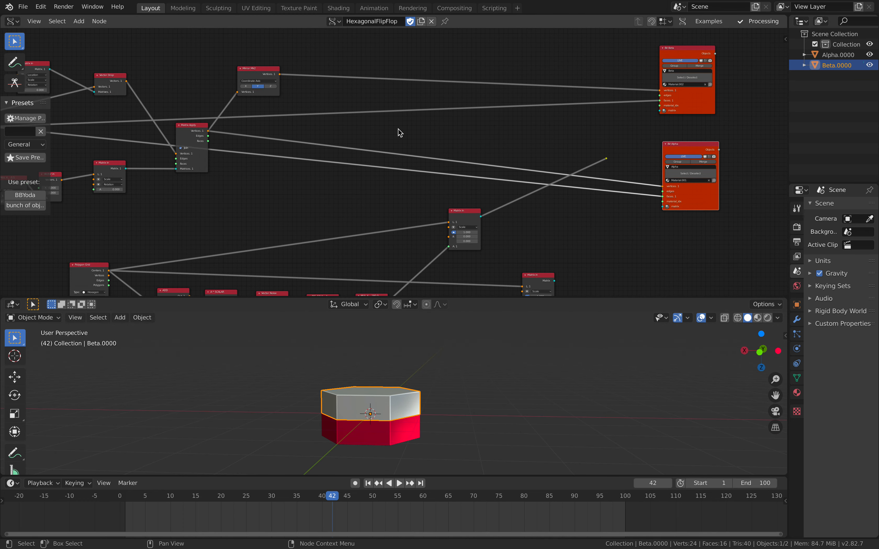
pyautogui.moveTo(411, 130); pyautogui.dragTo(409, 142, button='middle')
pyautogui.moveTo(678, 160); pyautogui.dragTo(658, 161)
pyautogui.scroll(2, 577, 163)
pyautogui.moveTo(577, 162); pyautogui.dragTo(556, 166, button='middle')
pyautogui.scroll(2, 556, 166)
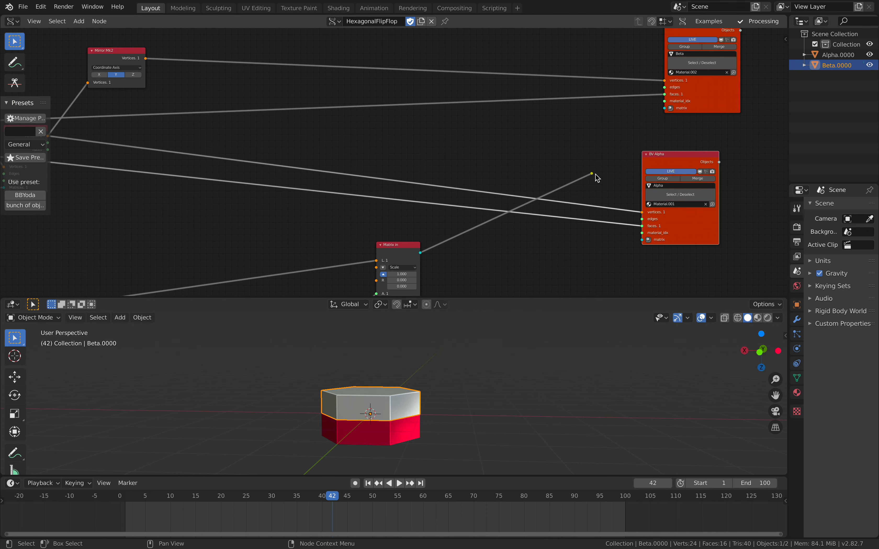
# Nudge the Matrix in node that feeds the reroute point slightly to the right.
pyautogui.moveTo(485, 229); pyautogui.dragTo(516, 167, button='middle')
pyautogui.scroll(-1, 517, 167)
pyautogui.moveTo(436, 190); pyautogui.dragTo(446, 193)
# Reconnect the reroute point to the matrix inputs of both the BV Beta and BV Alpha nodes.
pyautogui.moveTo(433, 208); pyautogui.dragTo(526, 160, button='middle')
pyautogui.scroll(-5, 487, 144)
pyautogui.moveTo(341, 218); pyautogui.dragTo(464, 214, button='middle')
pyautogui.scroll(4, 464, 214)
pyautogui.moveTo(562, 161); pyautogui.dragTo(416, 216, button='middle')
pyautogui.moveTo(505, 185); pyautogui.dragTo(346, 281, button='middle')
pyautogui.scroll(4, 356, 270)
pyautogui.moveTo(555, 94); pyautogui.dragTo(560, 91)
pyautogui.moveTo(475, 167); pyautogui.dragTo(504, 195)
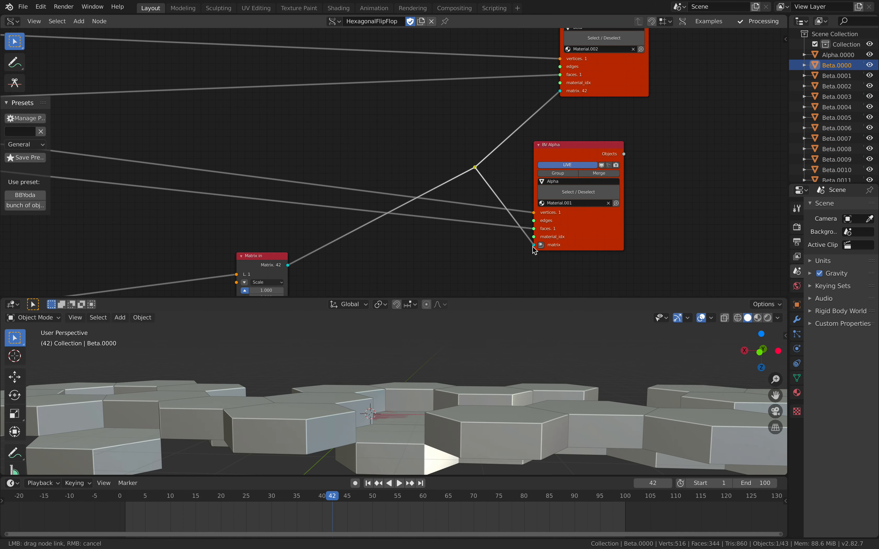
pyautogui.moveTo(533, 247); pyautogui.dragTo(535, 245)
# Move the BV Alpha node right and shift the Matrix in node that feeds both viewers.
pyautogui.moveTo(588, 239); pyautogui.dragTo(619, 237)
pyautogui.scroll(-4, 511, 178)
pyautogui.moveTo(510, 179); pyautogui.dragTo(605, 95, button='middle')
pyautogui.moveTo(427, 156); pyautogui.dragTo(465, 145)
# Move the Polygon Grid node left of the ADD node and enlarge the 3D viewport to show the whole tile field.
pyautogui.moveTo(79, 244); pyautogui.dragTo(433, 160, button='middle')
pyautogui.moveTo(337, 132); pyautogui.dragTo(250, 126)
pyautogui.scroll(2, 366, 152)
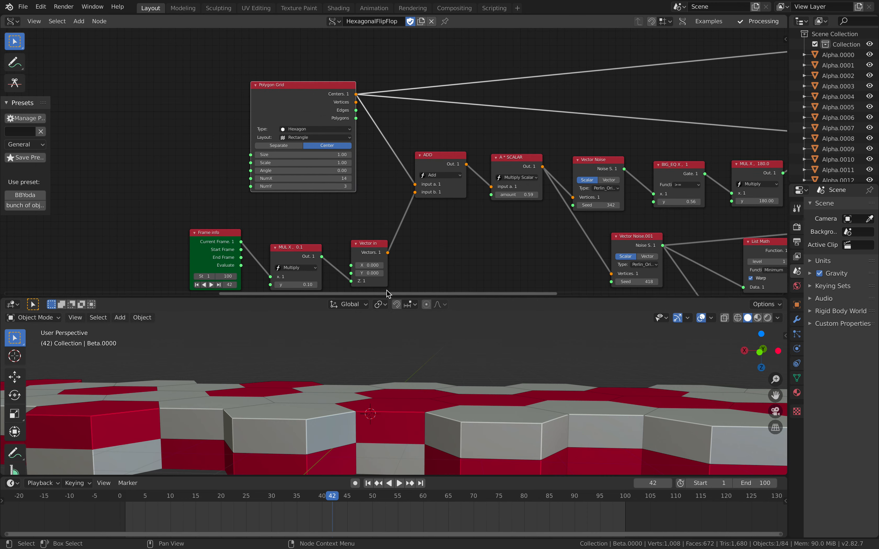
pyautogui.moveTo(388, 297); pyautogui.dragTo(393, 206)
pyautogui.scroll(-4, 441, 336)
pyautogui.moveTo(444, 340); pyautogui.dragTo(420, 358, button='middle')
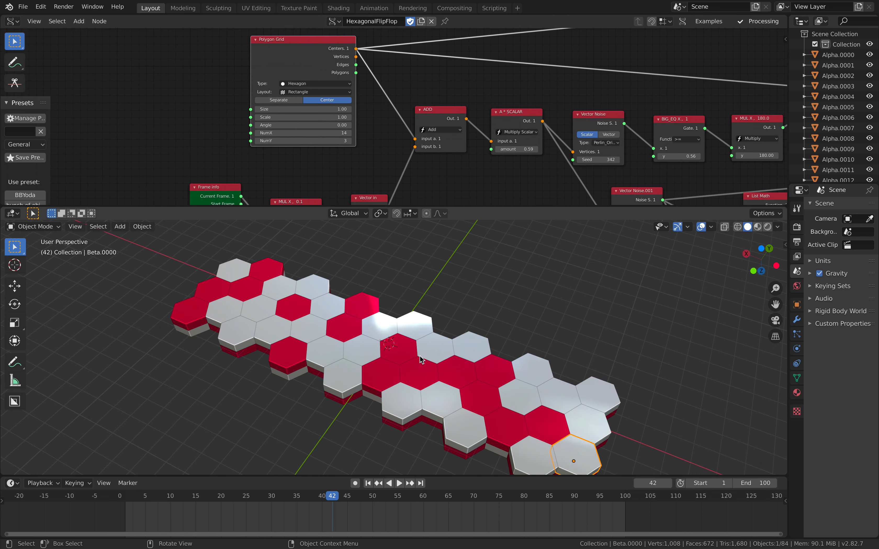
pyautogui.moveTo(360, 291); pyautogui.dragTo(355, 265, button='middle')
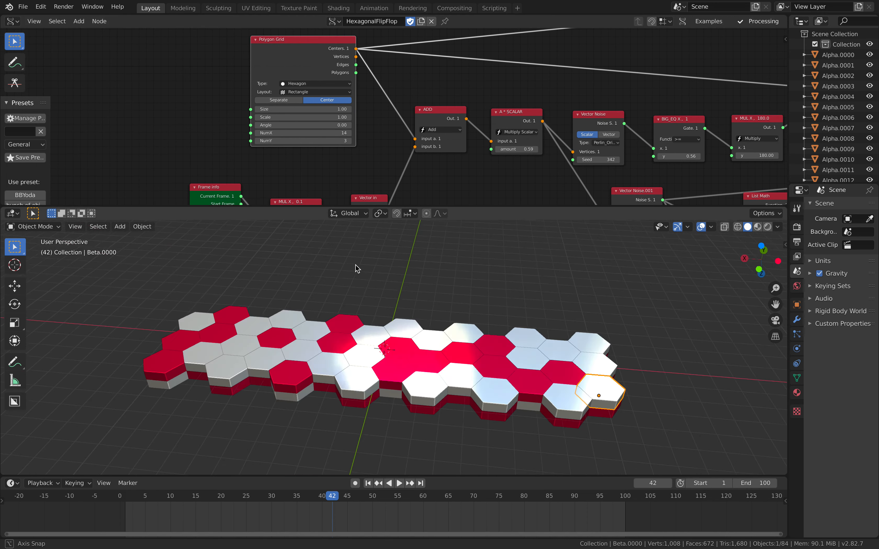
# Try Square as the Polygon Grid's type and return it to Hexagon.
pyautogui.click(315, 86)
pyautogui.click(315, 92)
pyautogui.click(315, 87)
pyautogui.click(316, 93)
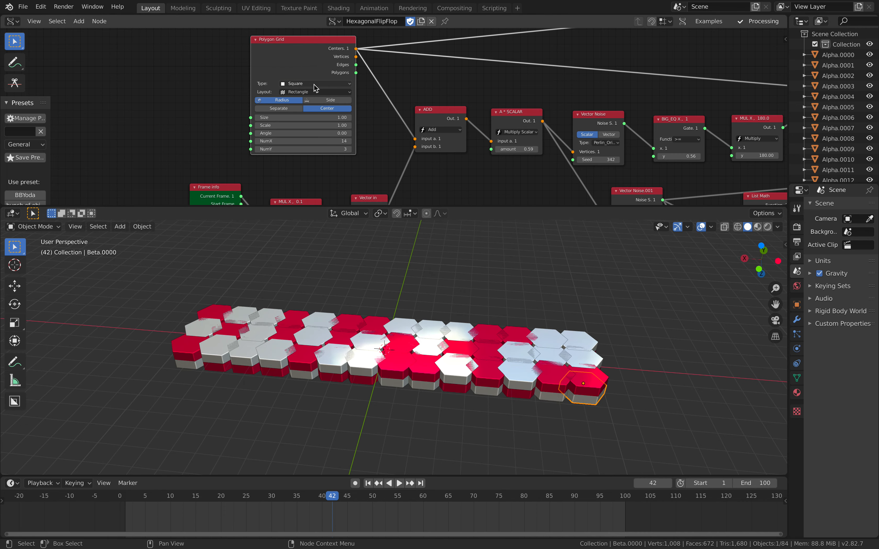
pyautogui.click(316, 86)
pyautogui.click(314, 109)
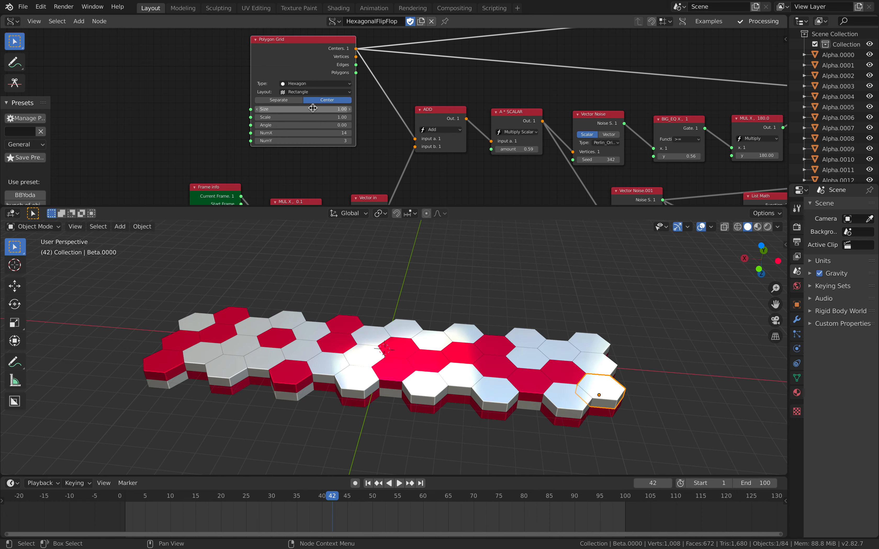
# Switch the Polygon Grid's type to Square and on to Triangle, keeping the Radius size mode.
pyautogui.click(316, 85)
pyautogui.click(315, 103)
pyautogui.click(315, 85)
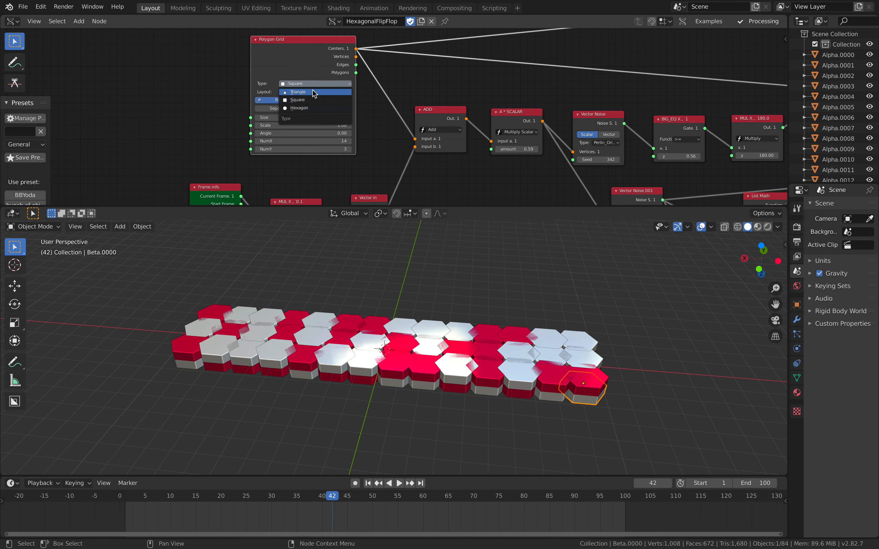
pyautogui.click(315, 86)
pyautogui.click(315, 100)
pyautogui.click(295, 99)
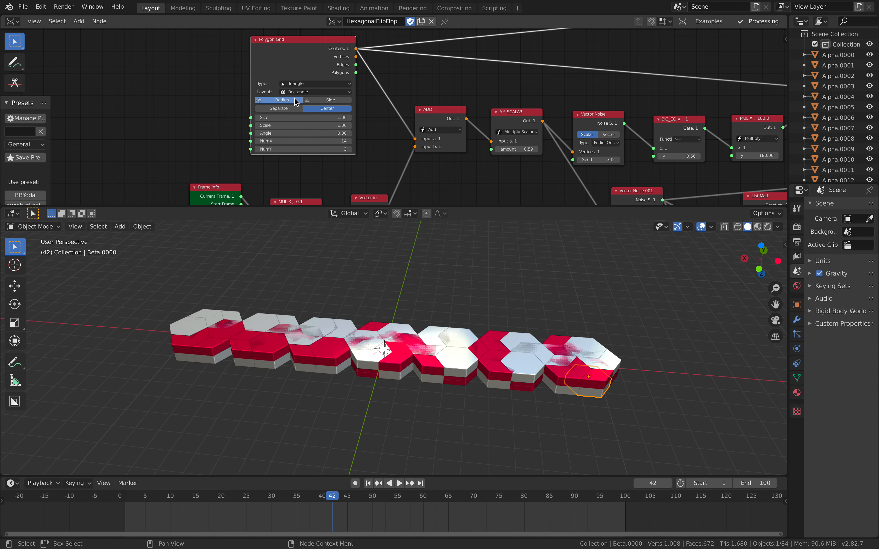
# Set the Polygon Grid's Size to 2.44, try a different Angle, and reset the Angle to 0.
pyautogui.moveTo(313, 114); pyautogui.dragTo(359, 114)
pyautogui.moveTo(407, 300); pyautogui.dragTo(367, 247, button='middle')
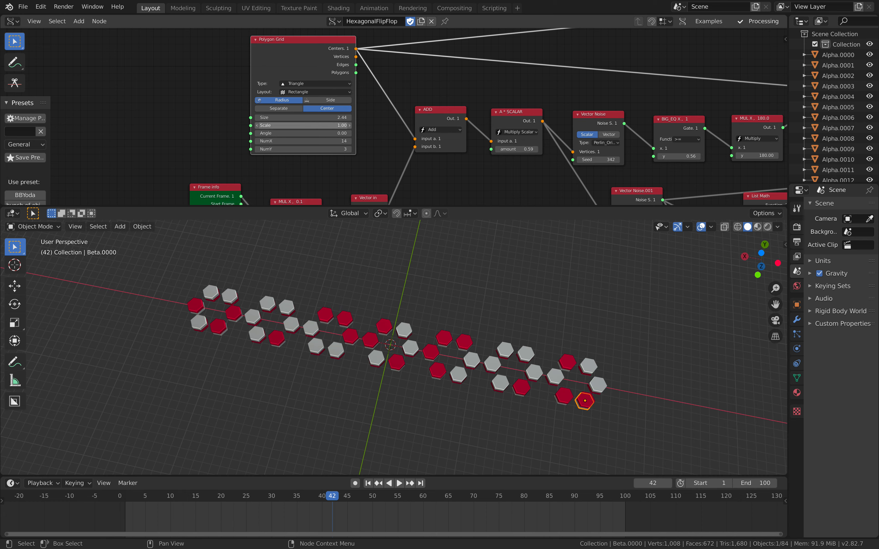
pyautogui.moveTo(322, 132)
pyautogui.mouseDown()
pyautogui.moveTo(301, 132)
pyautogui.moveTo(320, 131)
pyautogui.mouseUp()
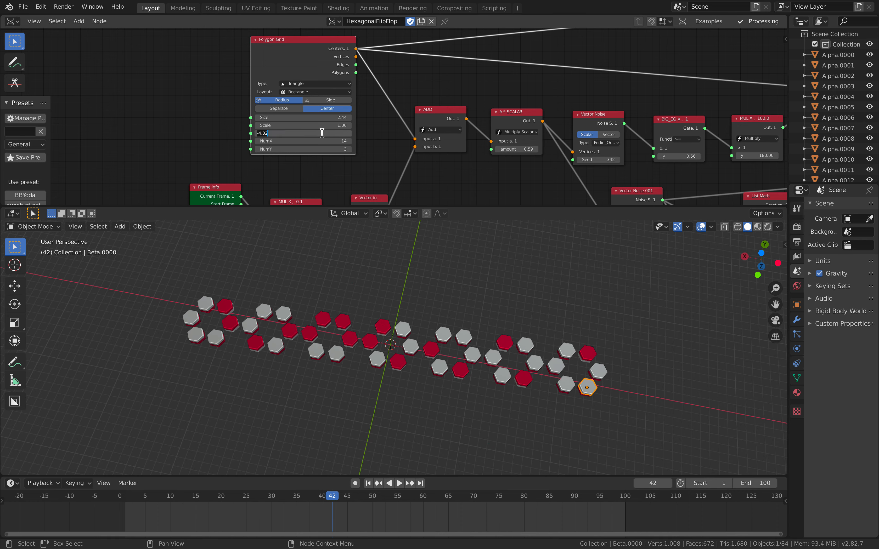
pyautogui.press('Return')
# Raise the Polygon Grid's NumY to 9.
pyautogui.click(349, 148)
pyautogui.click(349, 147)
pyautogui.click(349, 148)
pyautogui.click(349, 148)
pyautogui.click(349, 148)
pyautogui.click(349, 148)
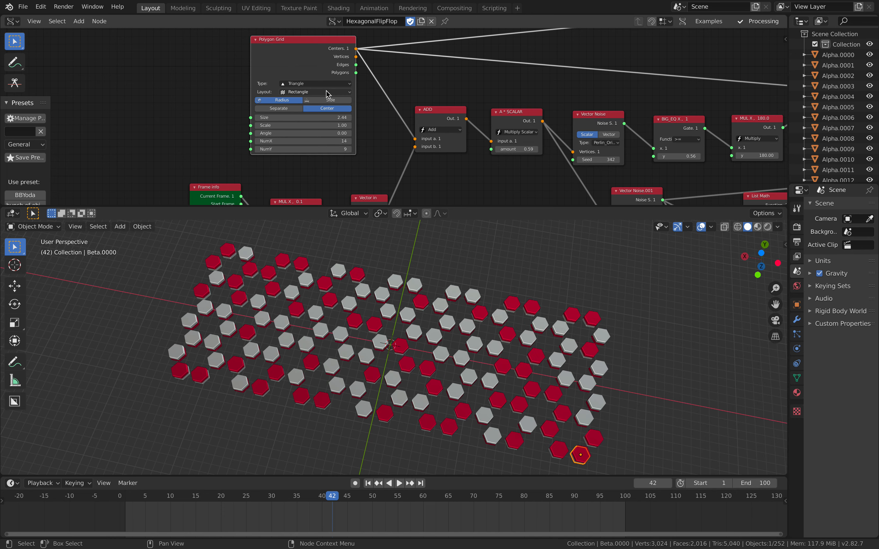
pyautogui.moveTo(327, 222); pyautogui.dragTo(359, 275, button='middle')
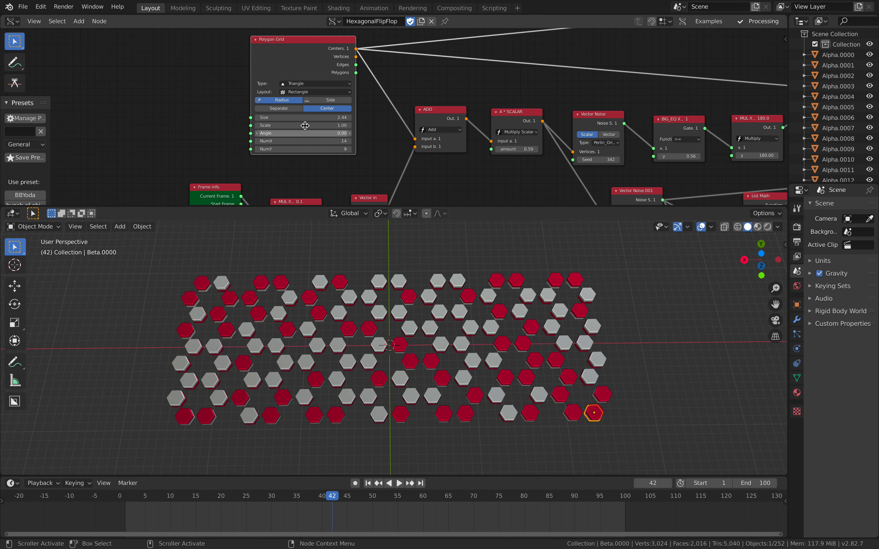
# Nudge the Polygon Grid node slightly left and set its type to Hexagon.
pyautogui.moveTo(336, 50); pyautogui.dragTo(330, 52)
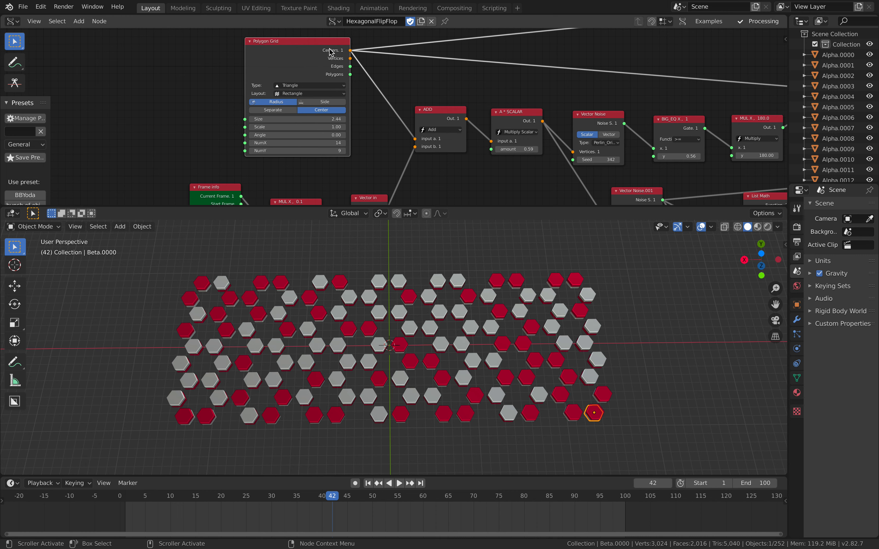
pyautogui.click(305, 94)
pyautogui.click(306, 86)
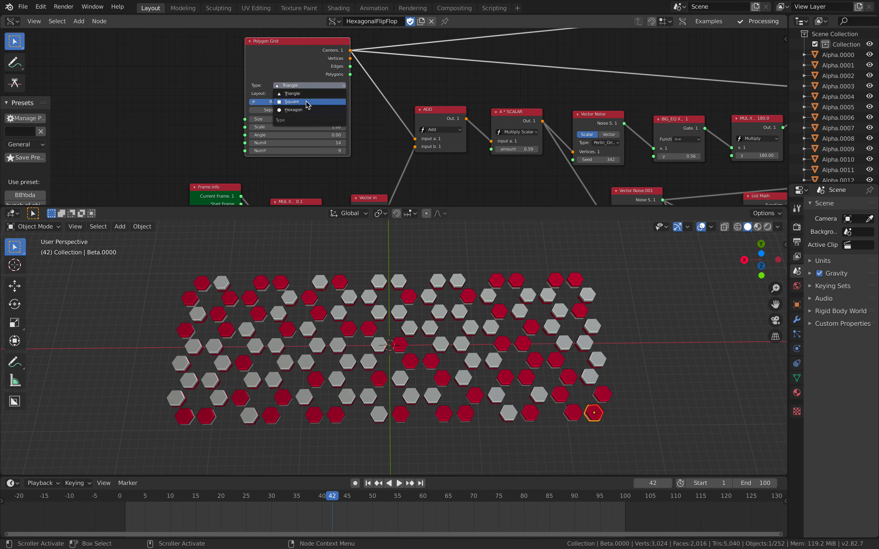
pyautogui.click(308, 110)
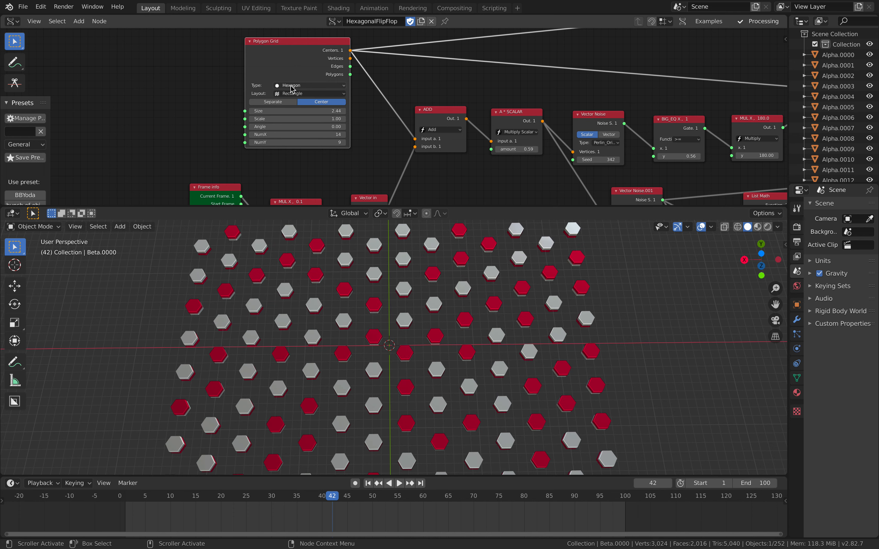
# Set the Polygon Grid's layout to Triangle and its Size to 1.00.
pyautogui.click(298, 93)
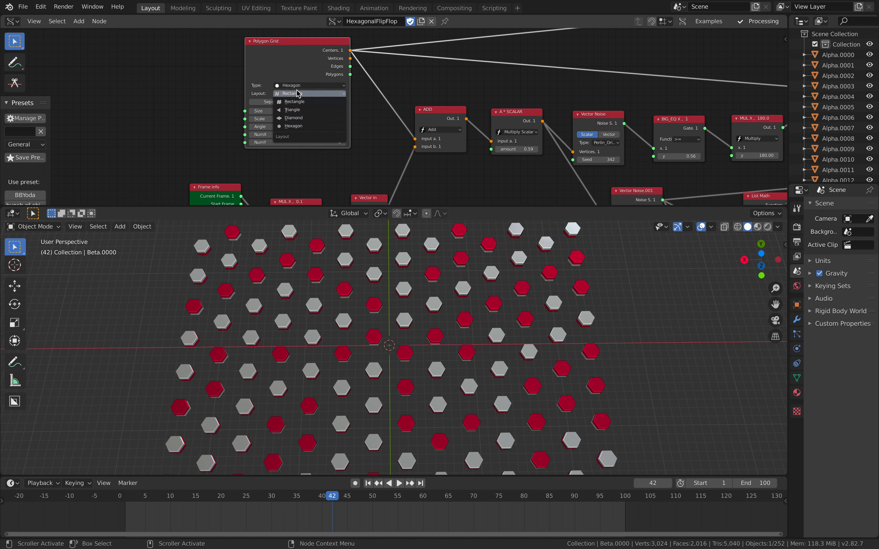
pyautogui.click(298, 111)
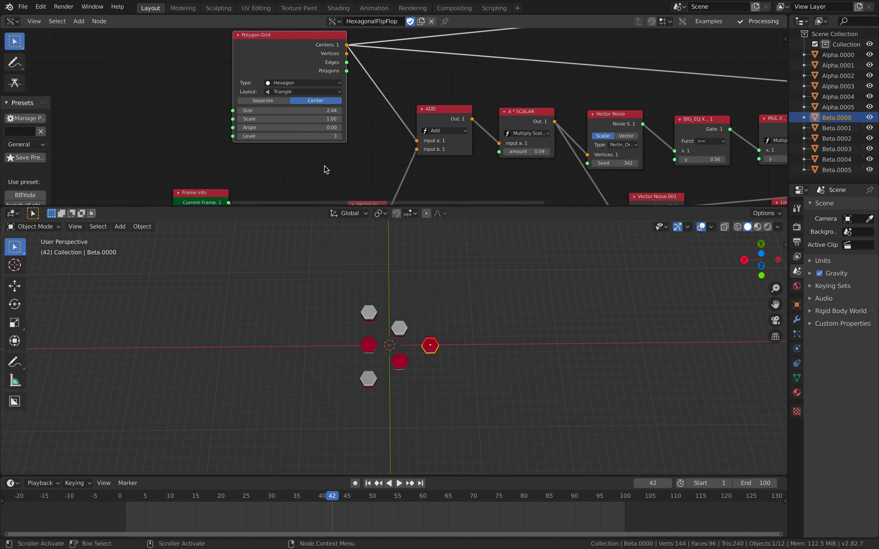
pyautogui.scroll(1, 303, 128)
pyautogui.press('Return')
pyautogui.moveTo(415, 329); pyautogui.dragTo(386, 345, button='middle')
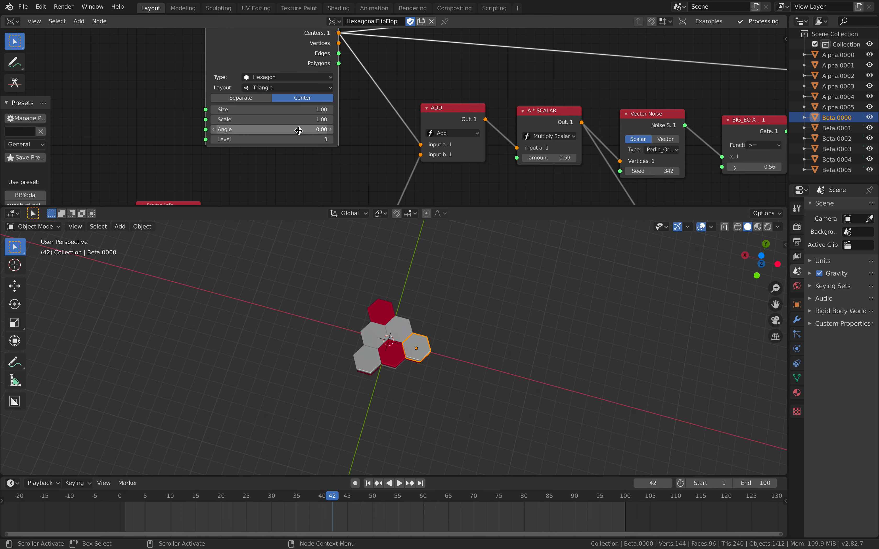
# Raise the Polygon Grid's Level to 10.
pyautogui.click(331, 140)
pyautogui.click(331, 140)
pyautogui.click(331, 139)
pyautogui.click(331, 140)
pyautogui.doubleClick(331, 140)
pyautogui.click(331, 140)
pyautogui.moveTo(391, 335); pyautogui.dragTo(434, 313, button='middle')
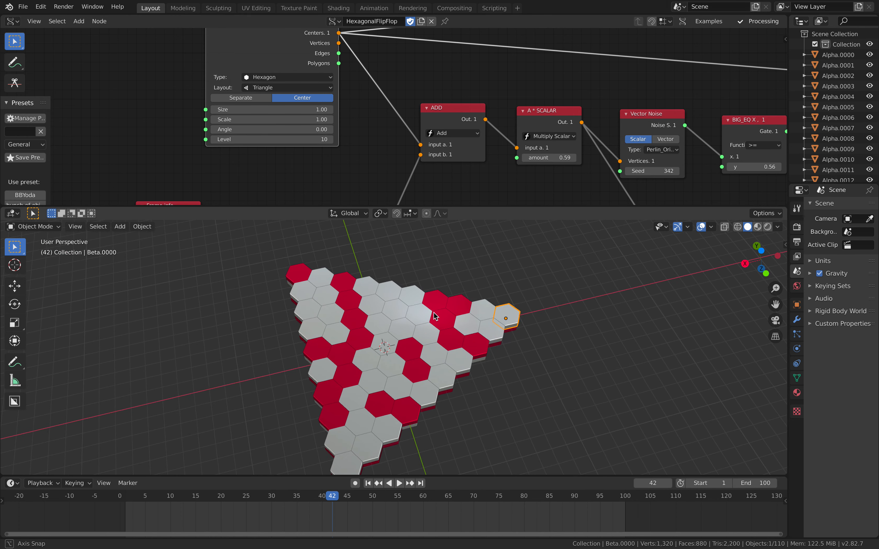
# Keep the Polygon Grid's type as Hexagon, try the Rectangle layout, and settle on the Diamond layout.
pyautogui.click(281, 79)
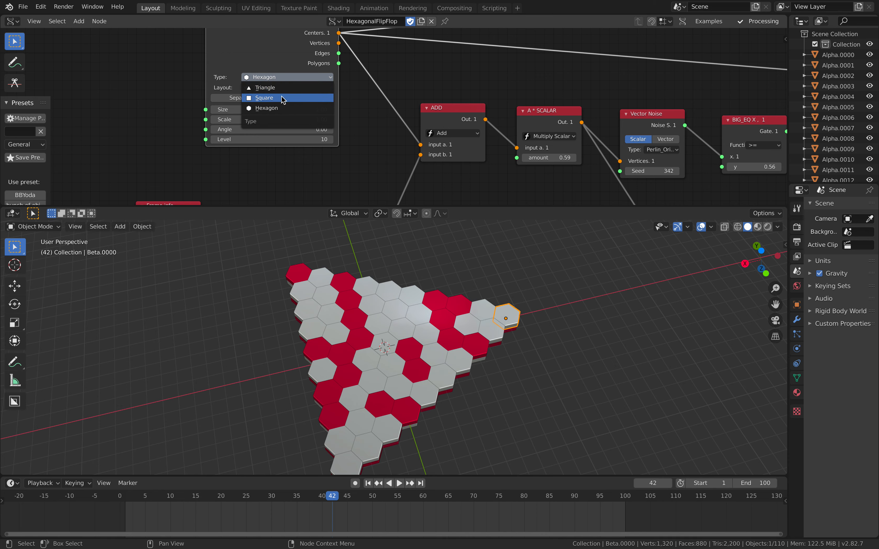
pyautogui.click(275, 109)
pyautogui.moveTo(193, 96); pyautogui.dragTo(182, 67, button='middle')
pyautogui.click(276, 93)
pyautogui.click(277, 104)
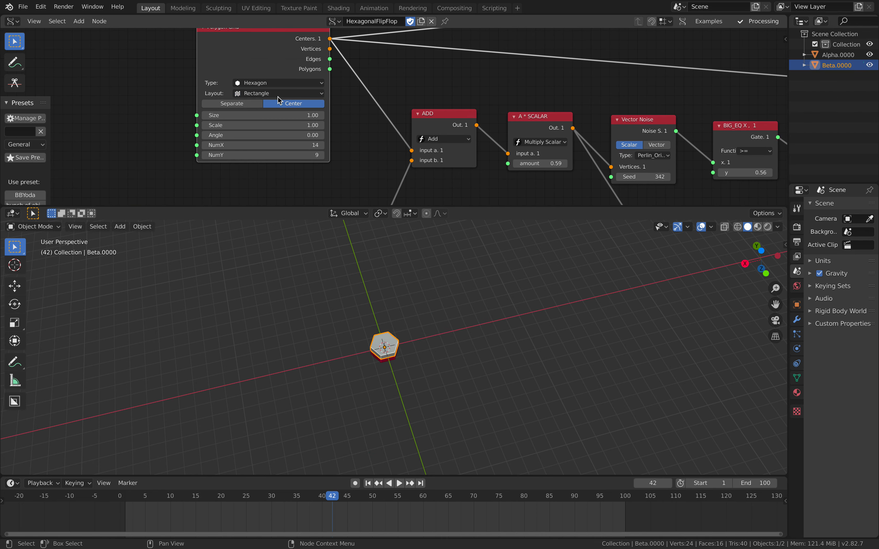
pyautogui.click(277, 93)
pyautogui.click(279, 125)
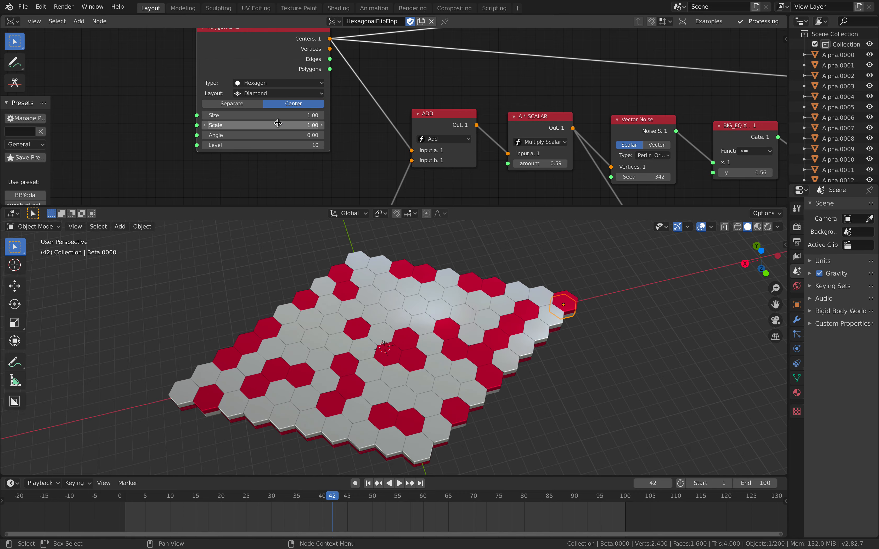
# Scrub the timeline to play through the tile flips and stop at frame 39.
pyautogui.moveTo(416, 359); pyautogui.dragTo(392, 358, button='middle')
pyautogui.moveTo(413, 501); pyautogui.dragTo(317, 483)
pyautogui.scroll(-5, 287, 109)
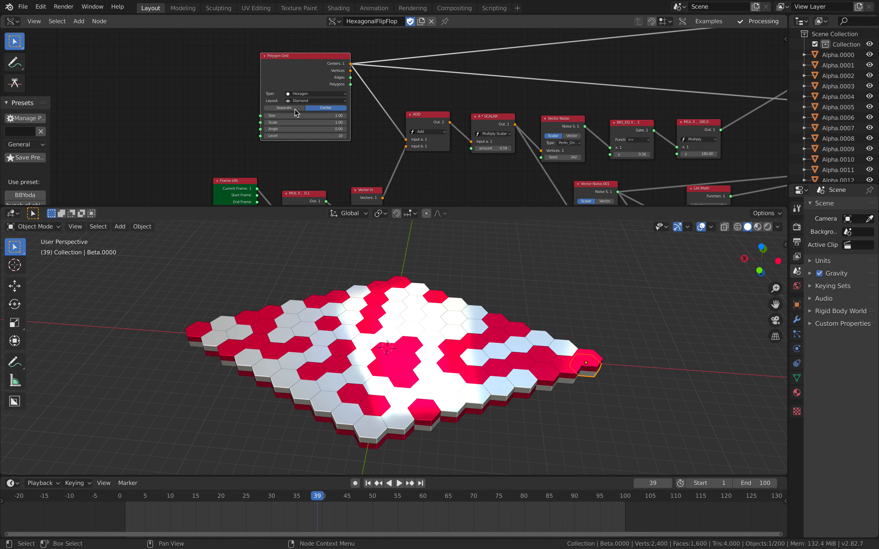
# Shift the Polygon Grid node slightly and bring the lower Matrix In node closer to the Map Range node.
pyautogui.scroll(3, 272, 96)
pyautogui.scroll(-2, 204, 102)
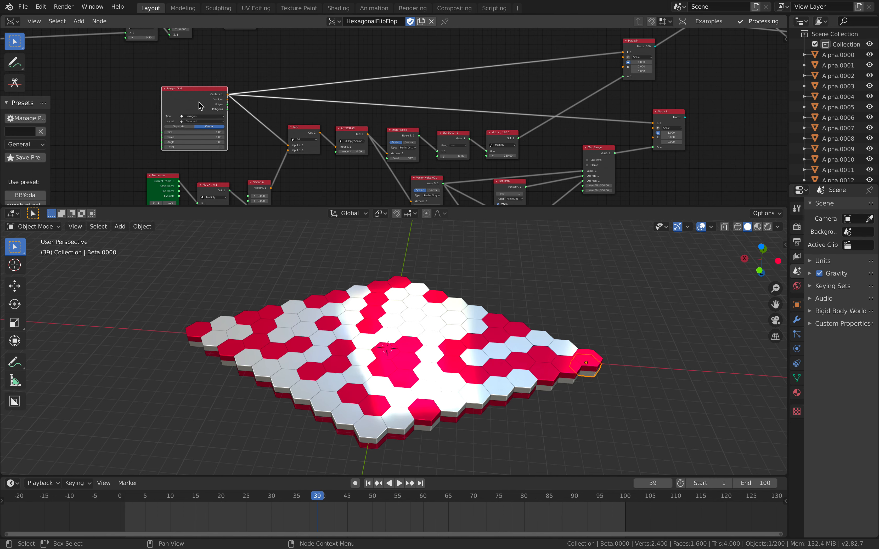
pyautogui.moveTo(187, 102); pyautogui.dragTo(193, 98)
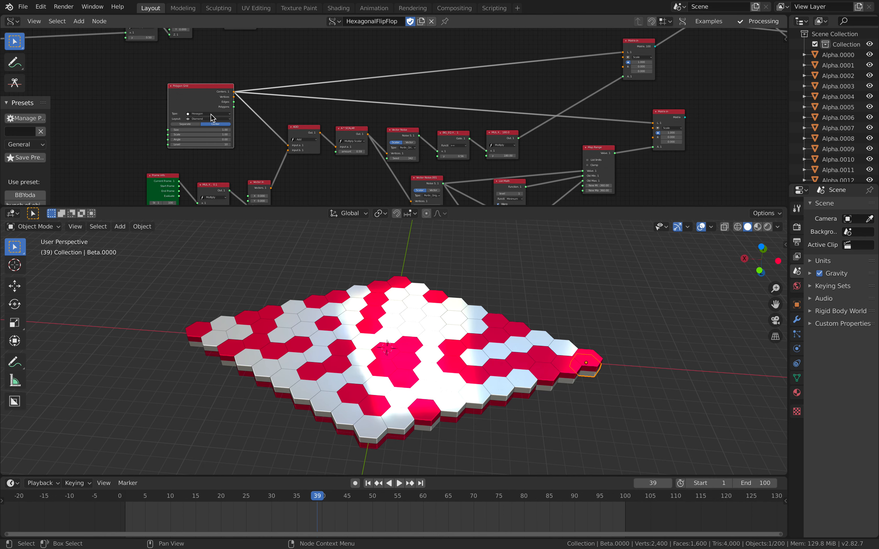
pyautogui.scroll(1, 212, 117)
pyautogui.moveTo(703, 116); pyautogui.dragTo(680, 115)
# Move the Vector Noise.001, List Math, Map Range and lower Matrix In nodes together, farther away from the first noise branch.
pyautogui.moveTo(632, 94); pyautogui.dragTo(454, 108, button='middle')
pyautogui.moveTo(523, 102); pyautogui.dragTo(469, 147, button='middle')
pyautogui.moveTo(469, 87); pyautogui.dragTo(491, 112, button='middle')
pyautogui.scroll(-3, 476, 162)
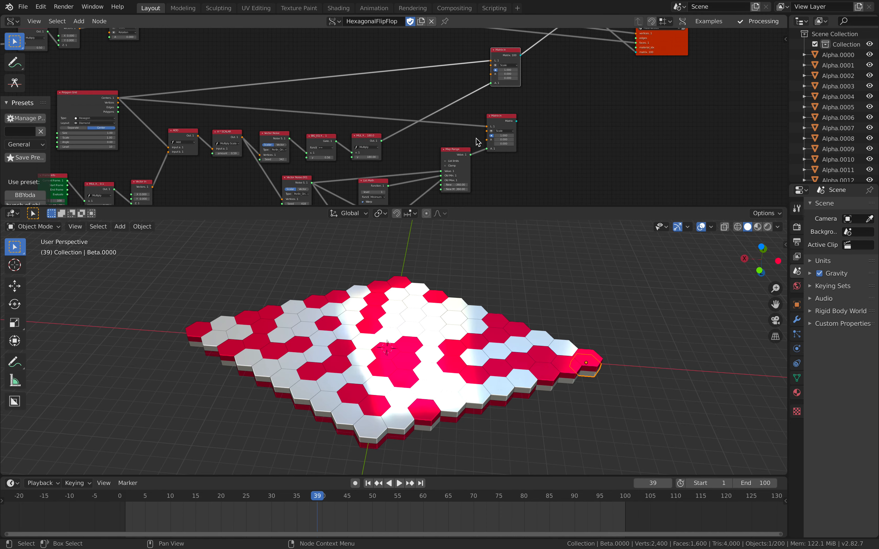
pyautogui.moveTo(447, 150); pyautogui.dragTo(461, 116, button='middle')
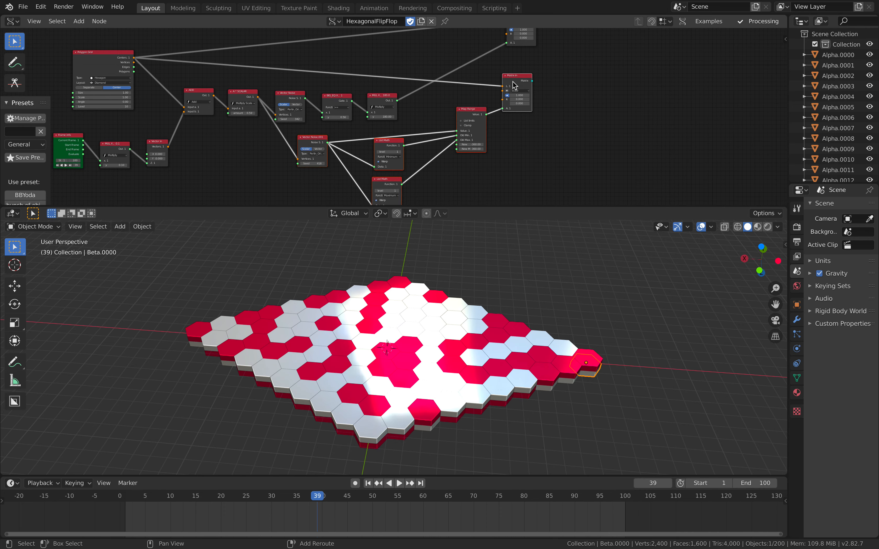
pyautogui.moveTo(515, 86); pyautogui.dragTo(571, 86)
# Nudge the ADD, A * SCALAR and MUL X 180.0 nodes to tidy the first noise branch.
pyautogui.moveTo(350, 104); pyautogui.dragTo(472, 120, button='middle')
pyautogui.scroll(3, 472, 119)
pyautogui.moveTo(292, 103); pyautogui.dragTo(286, 99)
pyautogui.moveTo(344, 108); pyautogui.dragTo(338, 106)
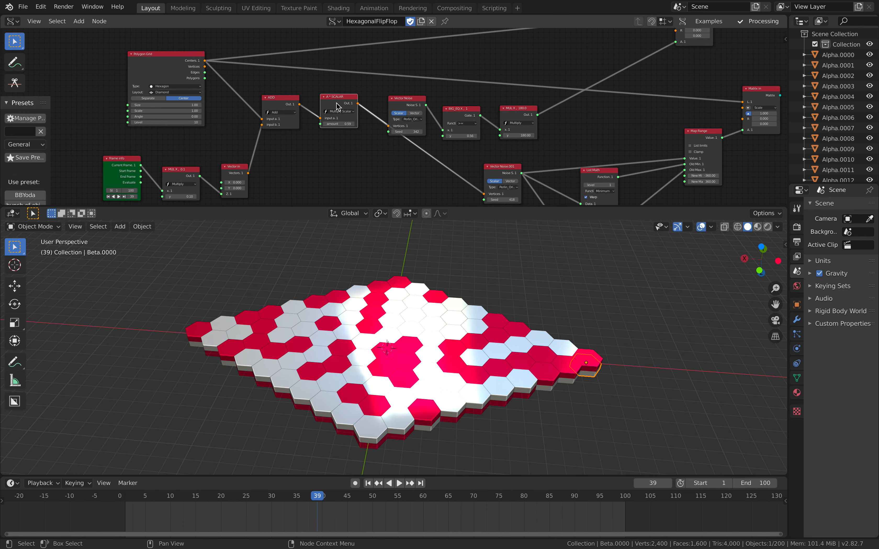
pyautogui.moveTo(508, 111); pyautogui.dragTo(512, 107)
pyautogui.moveTo(439, 149); pyautogui.dragTo(473, 151, button='middle')
# Clear the tile selection in the 3D view.
pyautogui.moveTo(300, 348); pyautogui.dragTo(317, 339, button='middle')
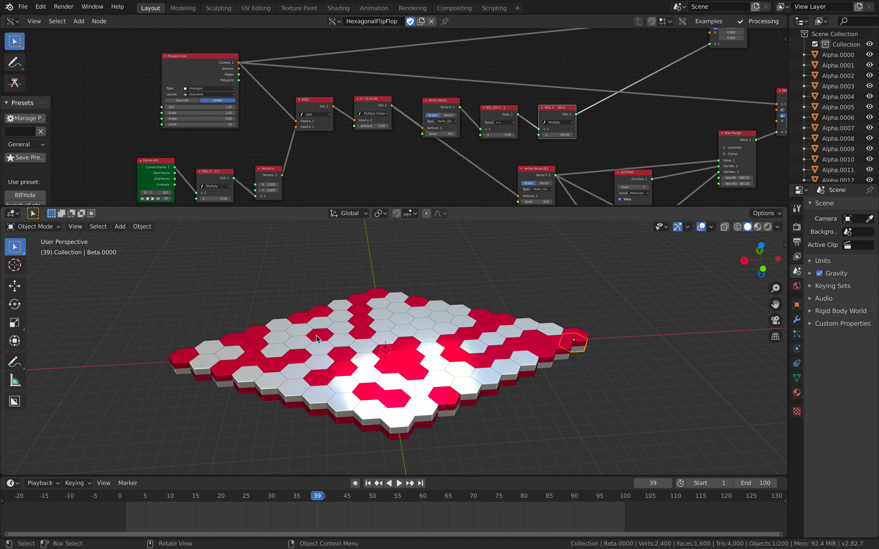
pyautogui.moveTo(410, 367); pyautogui.dragTo(379, 386, button='middle')
pyautogui.scroll(1, 381, 378)
pyautogui.press('a')
pyautogui.press('a')
pyautogui.moveTo(372, 350); pyautogui.dragTo(365, 349, button='middle')
# Move the ADD, A * SCALAR and Vector Noise nodes slightly back toward the Polygon Grid.
pyautogui.scroll(2, 307, 106)
pyautogui.moveTo(305, 97); pyautogui.dragTo(302, 99)
pyautogui.scroll(2, 312, 99)
pyautogui.moveTo(378, 95); pyautogui.dragTo(372, 98)
pyautogui.moveTo(465, 90)
pyautogui.mouseDown()
pyautogui.moveTo(472, 80)
pyautogui.moveTo(452, 88)
pyautogui.mouseUp()
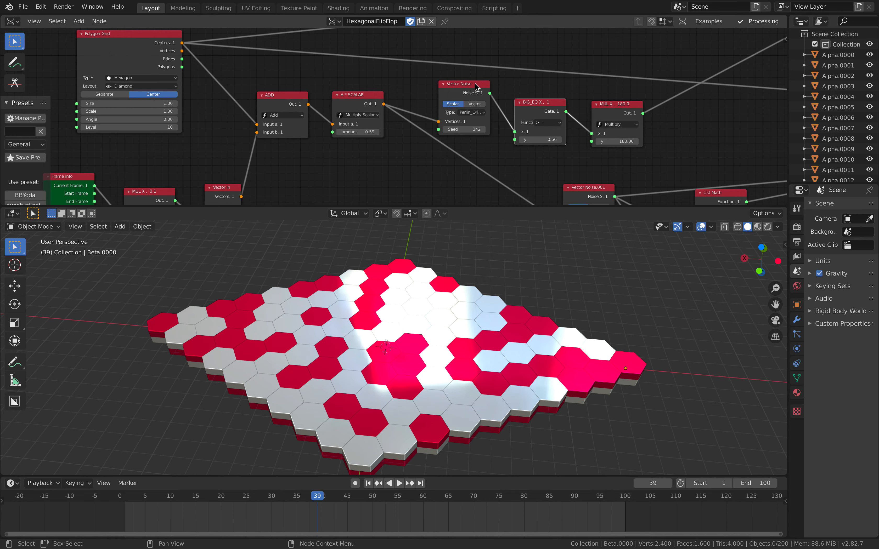
# Set the BIG_EQ node's y threshold to 0.62 and shift the node toward MUL X 180.0.
pyautogui.moveTo(518, 105); pyautogui.dragTo(484, 109, button='middle')
pyautogui.scroll(1, 489, 111)
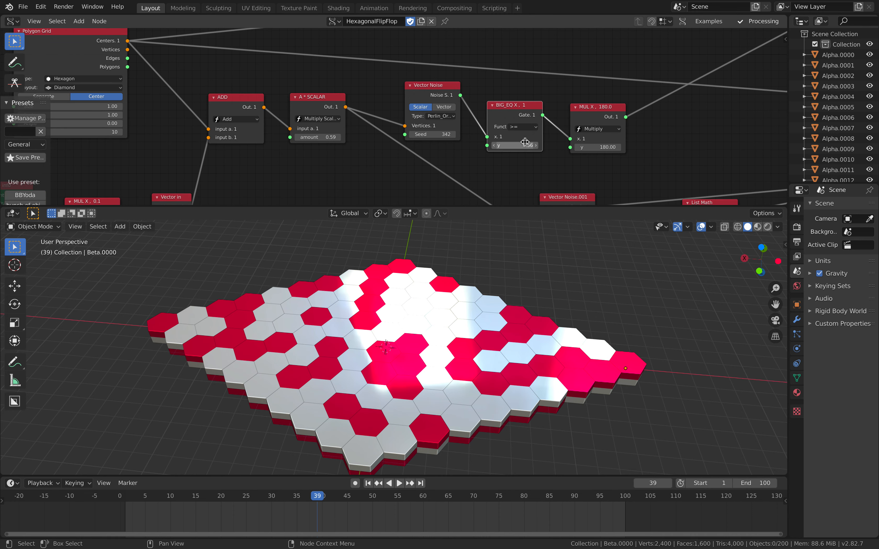
pyautogui.moveTo(517, 144)
pyautogui.mouseDown()
pyautogui.moveTo(538, 144)
pyautogui.moveTo(500, 144)
pyautogui.moveTo(530, 144)
pyautogui.mouseUp()
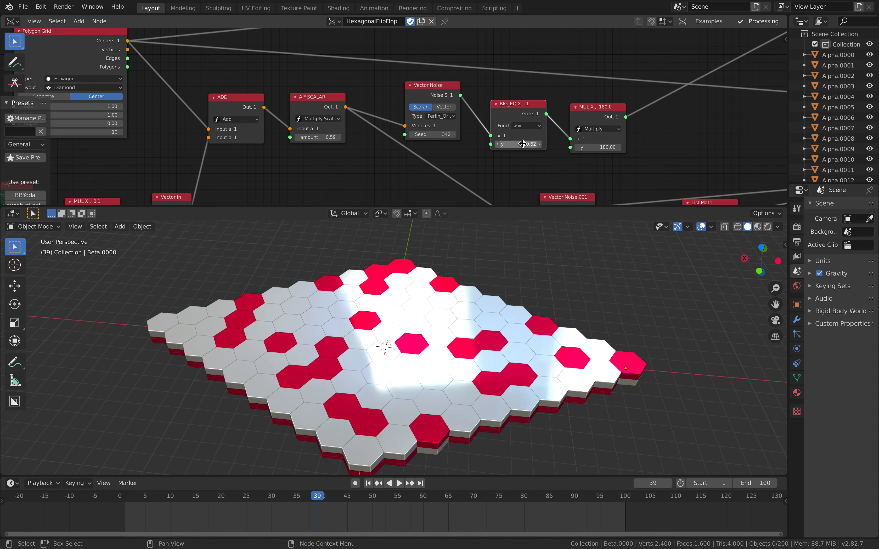
pyautogui.moveTo(519, 144)
pyautogui.mouseDown()
pyautogui.moveTo(511, 144)
pyautogui.moveTo(519, 144)
pyautogui.mouseUp()
pyautogui.moveTo(516, 109); pyautogui.dragTo(522, 112)
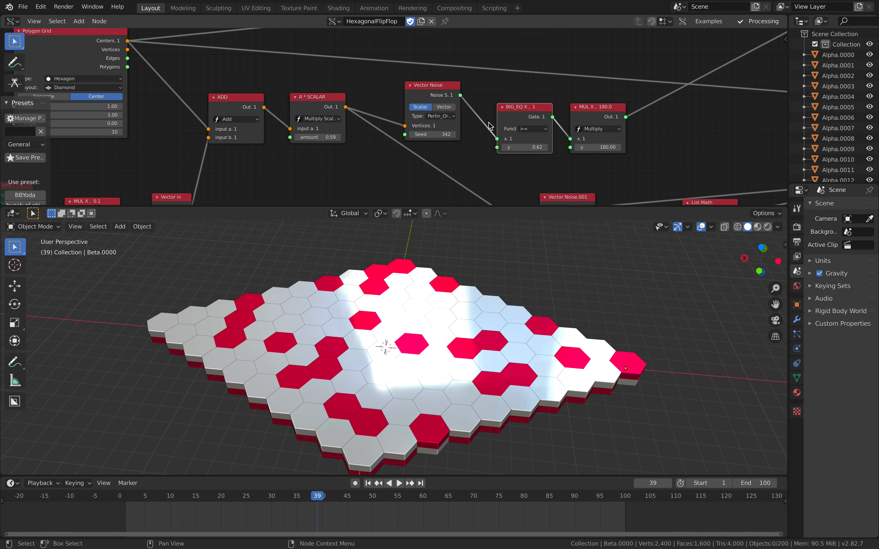
# Select the MUL X 180.0 node, play the animation briefly and set the playhead to frame 28.
pyautogui.moveTo(560, 122); pyautogui.dragTo(491, 122, button='middle')
pyautogui.click(530, 110)
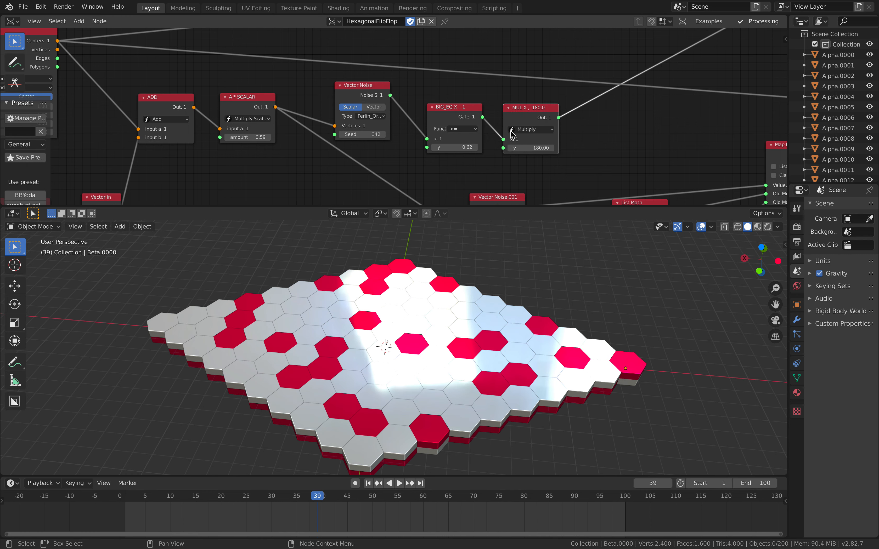
pyautogui.moveTo(545, 147); pyautogui.dragTo(478, 168, button='middle')
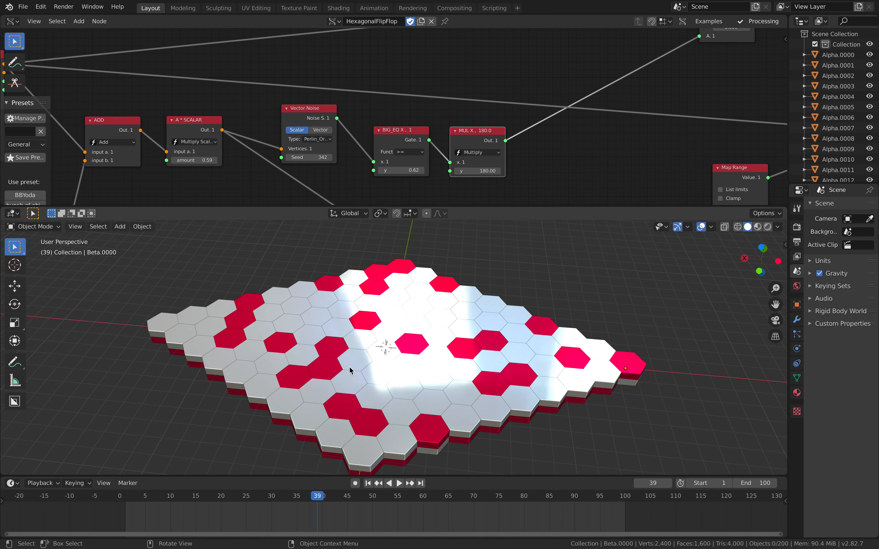
pyautogui.press('space')
pyautogui.press('space')
pyautogui.click(263, 495)
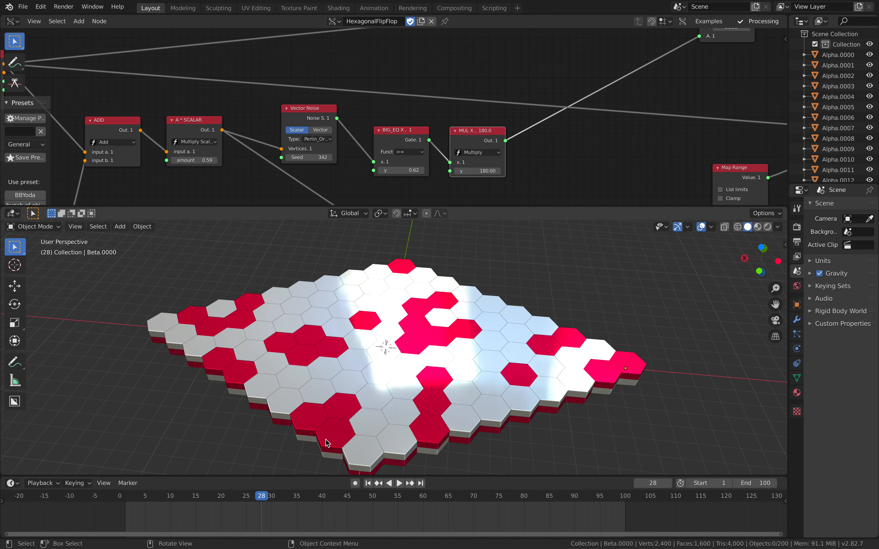
# Reposition the Vector In and Frame Info nodes in the chain feeding the ADD node.
pyautogui.moveTo(417, 355); pyautogui.dragTo(390, 382, button='middle')
pyautogui.scroll(-2, 374, 117)
pyautogui.moveTo(272, 97); pyautogui.dragTo(456, 71, button='middle')
pyautogui.moveTo(249, 94); pyautogui.dragTo(280, 101, button='middle')
pyautogui.moveTo(373, 115)
pyautogui.mouseDown(button='middle')
pyautogui.moveTo(305, 91)
pyautogui.moveTo(327, 98)
pyautogui.mouseUp(button='middle')
pyautogui.scroll(-4, 327, 102)
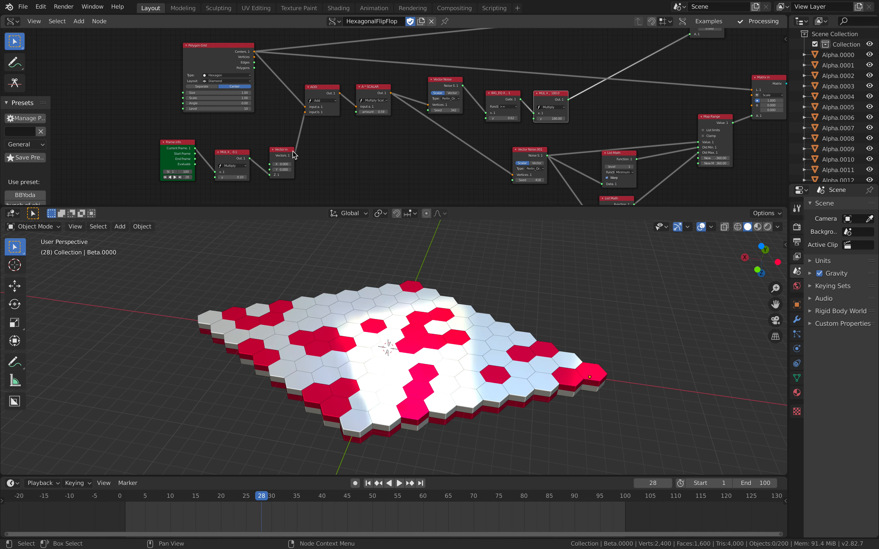
pyautogui.moveTo(295, 146); pyautogui.dragTo(319, 140, button='middle')
pyautogui.scroll(3, 319, 140)
pyautogui.moveTo(294, 148); pyautogui.dragTo(280, 119)
pyautogui.moveTo(168, 142); pyautogui.dragTo(175, 133)
# Play the animation to watch the tiles flip and stop at frame 46.
pyautogui.moveTo(263, 89); pyautogui.dragTo(257, 161, button='middle')
pyautogui.scroll(2, 258, 161)
pyautogui.moveTo(340, 139); pyautogui.dragTo(351, 109, button='middle')
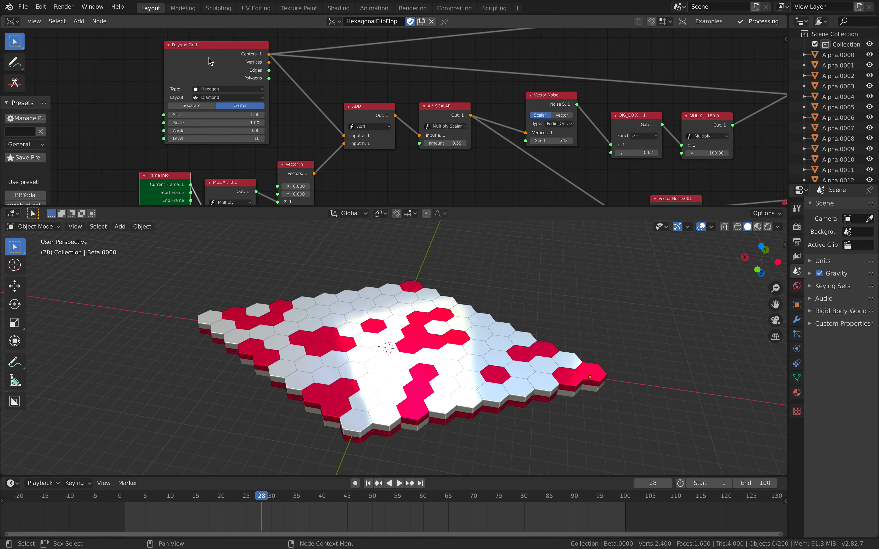
pyautogui.scroll(-1, 255, 132)
pyautogui.moveTo(255, 132); pyautogui.dragTo(248, 100, button='middle')
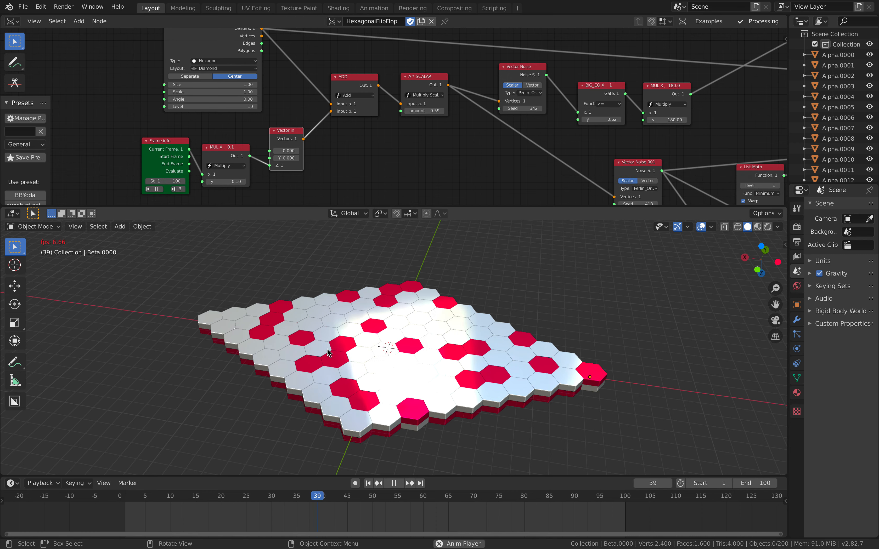
pyautogui.press('space')
# Nudge the ADD, A * SCALAR and Vector Noise nodes, and play the animation on to frame 58.
pyautogui.moveTo(345, 83); pyautogui.dragTo(345, 95, button='middle')
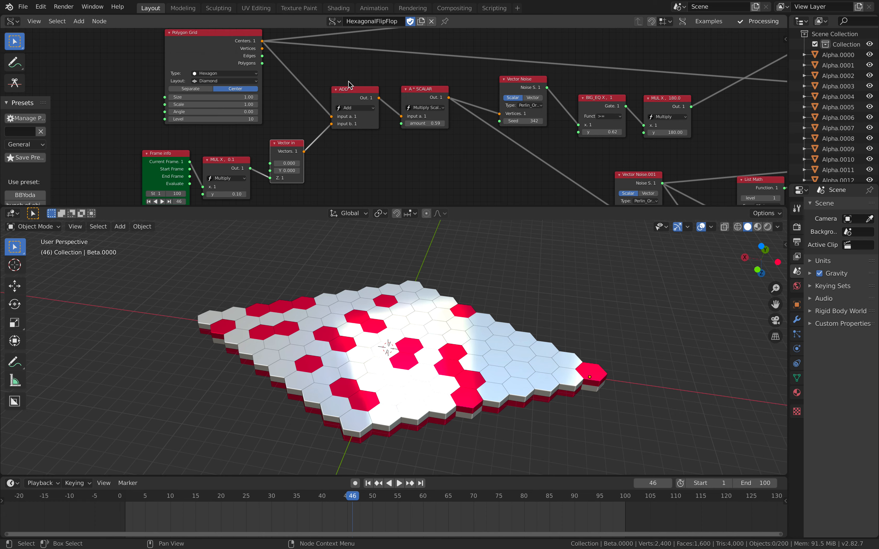
pyautogui.moveTo(419, 94); pyautogui.dragTo(421, 87)
pyautogui.moveTo(509, 84); pyautogui.dragTo(521, 83)
pyautogui.press('space')
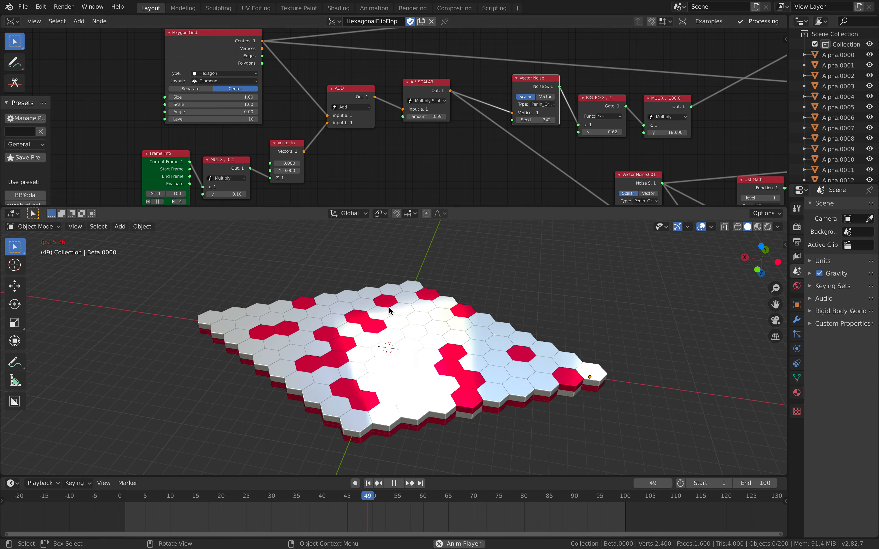
pyautogui.press('space')
# Rearrange the Vector Noise.001, List Math, Map Range and lower Matrix In nodes of the second noise branch.
pyautogui.scroll(-3, 477, 138)
pyautogui.moveTo(595, 139); pyautogui.dragTo(279, 114, button='middle')
pyautogui.moveTo(264, 146); pyautogui.dragTo(251, 147)
pyautogui.moveTo(273, 159); pyautogui.dragTo(257, 114, button='middle')
pyautogui.moveTo(257, 110); pyautogui.dragTo(235, 119)
pyautogui.moveTo(351, 107); pyautogui.dragTo(332, 118)
pyautogui.moveTo(359, 154); pyautogui.dragTo(342, 166)
pyautogui.moveTo(413, 123); pyautogui.dragTo(366, 171, button='middle')
pyautogui.moveTo(399, 120); pyautogui.dragTo(378, 135)
pyautogui.moveTo(454, 93); pyautogui.dragTo(337, 155, button='middle')
pyautogui.moveTo(350, 138); pyautogui.dragTo(349, 127)
# Examine the Map Range node's New Min and New Max settings up close.
pyautogui.scroll(4, 331, 171)
pyautogui.moveTo(331, 172); pyautogui.dragTo(355, 86, button='middle')
pyautogui.scroll(3, 328, 129)
pyautogui.moveTo(328, 129); pyautogui.dragTo(362, 89, button='middle')
pyautogui.scroll(2, 323, 96)
pyautogui.scroll(1, 273, 130)
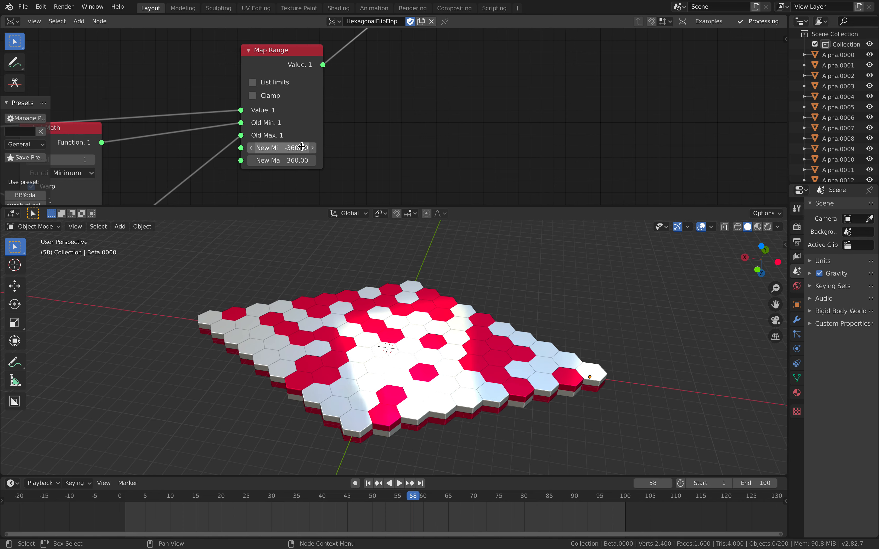
# Link the lower Matrix In node's Matrix output to the reroute feeding the BV Alpha node.
pyautogui.scroll(-7, 296, 156)
pyautogui.moveTo(414, 65); pyautogui.dragTo(346, 165, button='middle')
pyautogui.scroll(3, 346, 160)
pyautogui.moveTo(354, 98); pyautogui.dragTo(323, 167, button='middle')
pyautogui.scroll(-3, 318, 149)
pyautogui.scroll(-2, 314, 150)
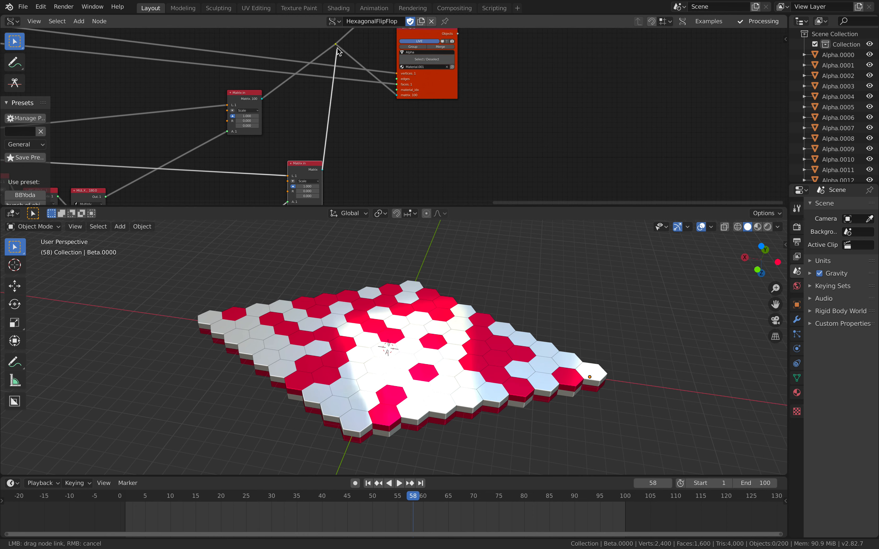
pyautogui.moveTo(336, 45); pyautogui.dragTo(336, 44)
# Play the tile rotation animation, inspecting it from above and up close, and stop at frame 35.
pyautogui.moveTo(274, 140); pyautogui.dragTo(466, 46, button='middle')
pyautogui.press('space')
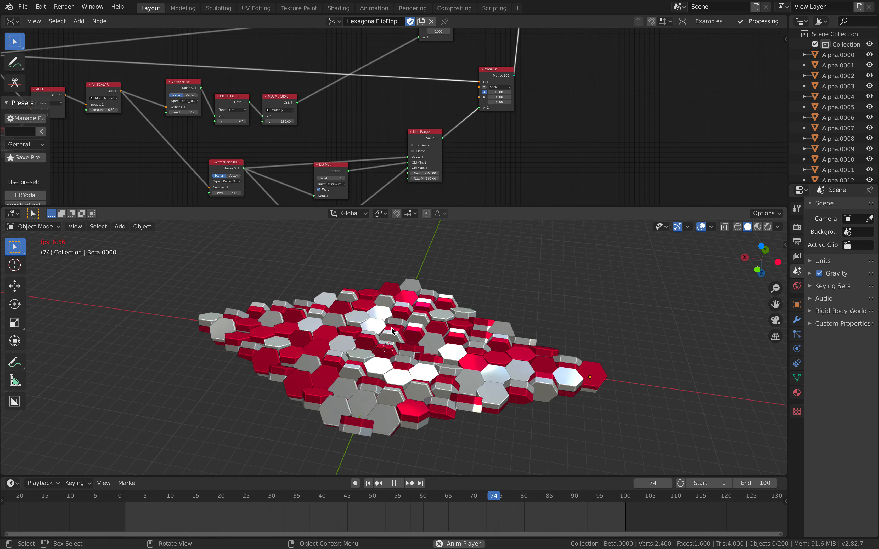
pyautogui.moveTo(392, 330); pyautogui.dragTo(401, 383, button='middle')
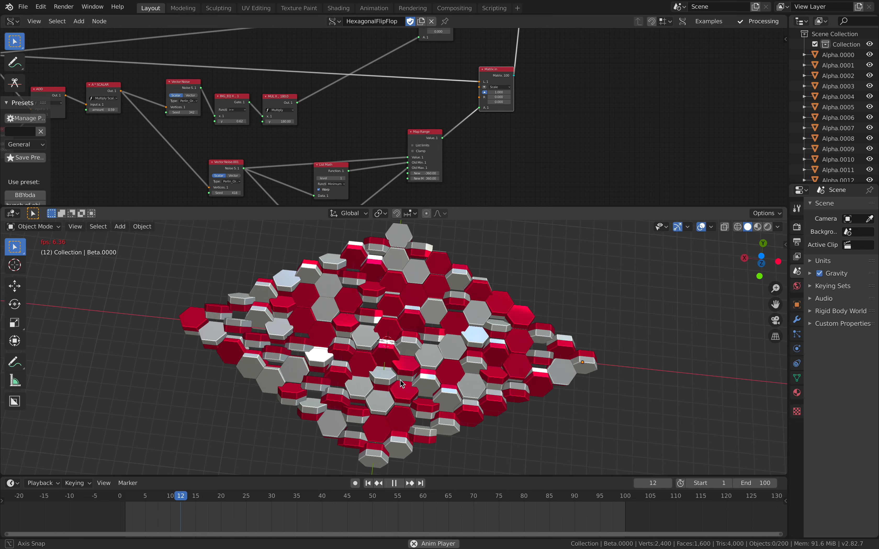
pyautogui.scroll(3, 427, 360)
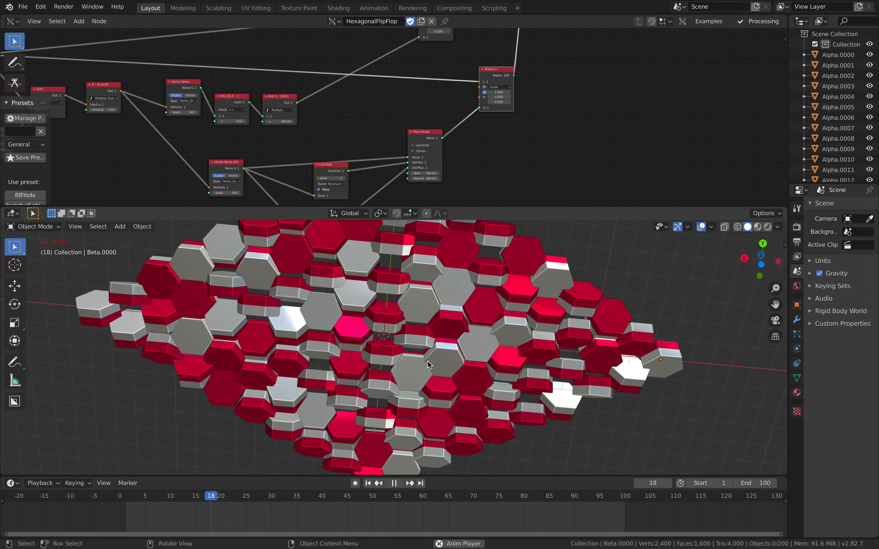
pyautogui.press('space')
pyautogui.scroll(4, 435, 351)
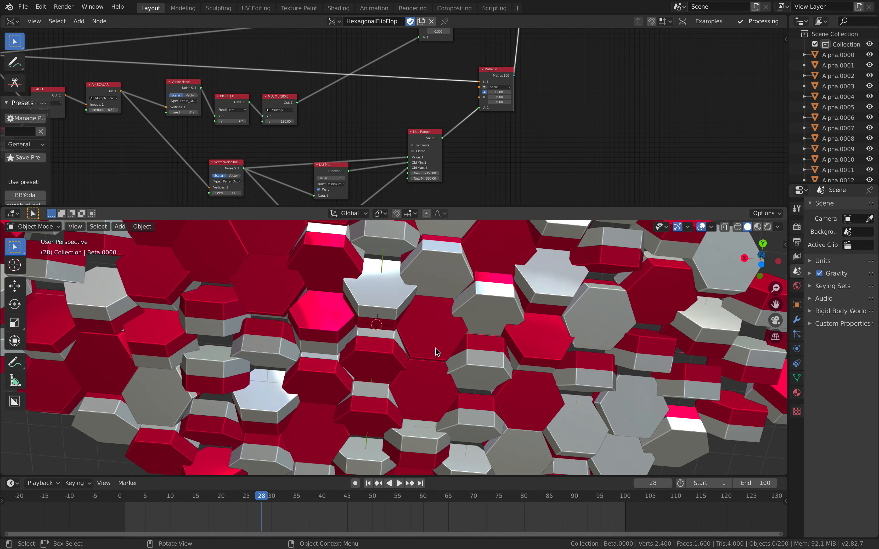
pyautogui.scroll(-3, 471, 327)
pyautogui.moveTo(471, 333); pyautogui.dragTo(479, 288, button='middle')
pyautogui.press('space')
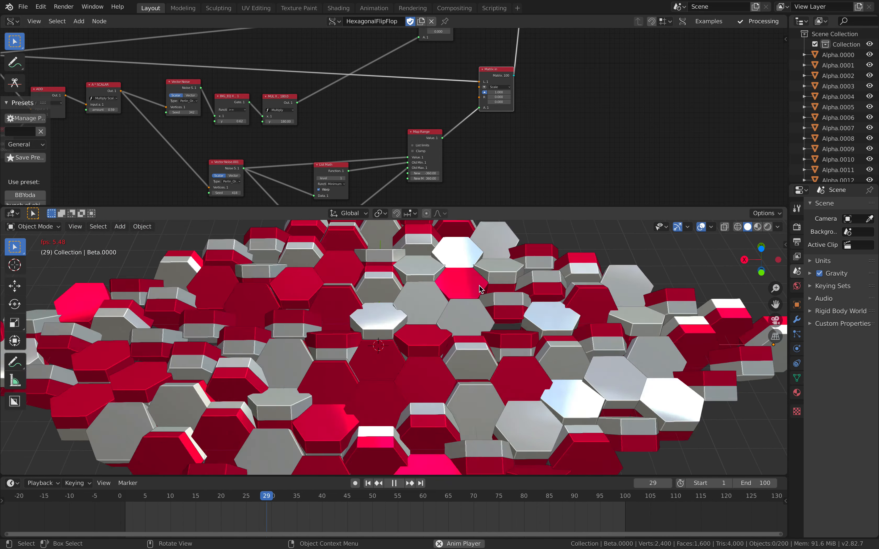
pyautogui.press('space')
# Set the Polygon Grid's Size to 1.08 to space the tiles apart.
pyautogui.scroll(-2, 465, 293)
pyautogui.moveTo(367, 116); pyautogui.dragTo(766, 85, button='middle')
pyautogui.scroll(5, 414, 109)
pyautogui.moveTo(420, 107); pyautogui.dragTo(386, 160, button='middle')
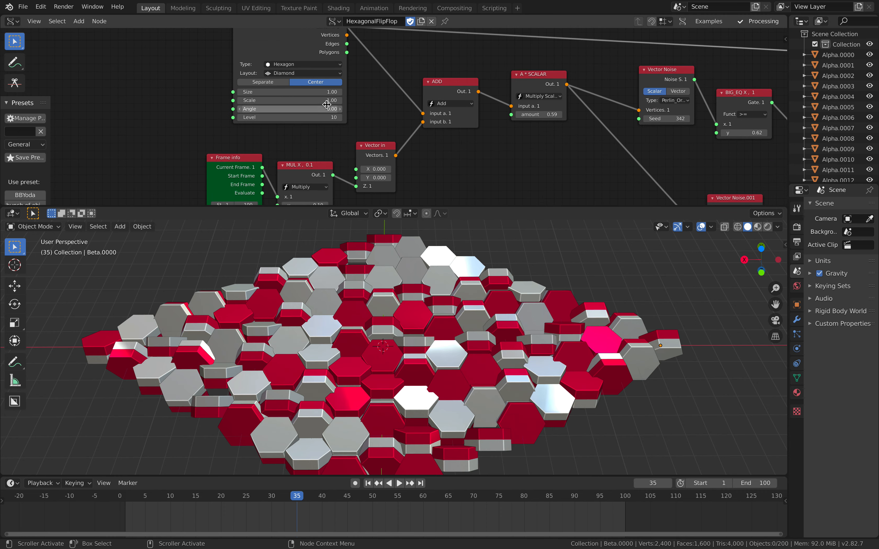
pyautogui.moveTo(290, 92); pyautogui.dragTo(305, 92)
# Play the animation on to frame 43 and increase the Polygon Grid's Size slightly more.
pyautogui.moveTo(470, 254); pyautogui.dragTo(471, 307, button='middle')
pyautogui.press('space')
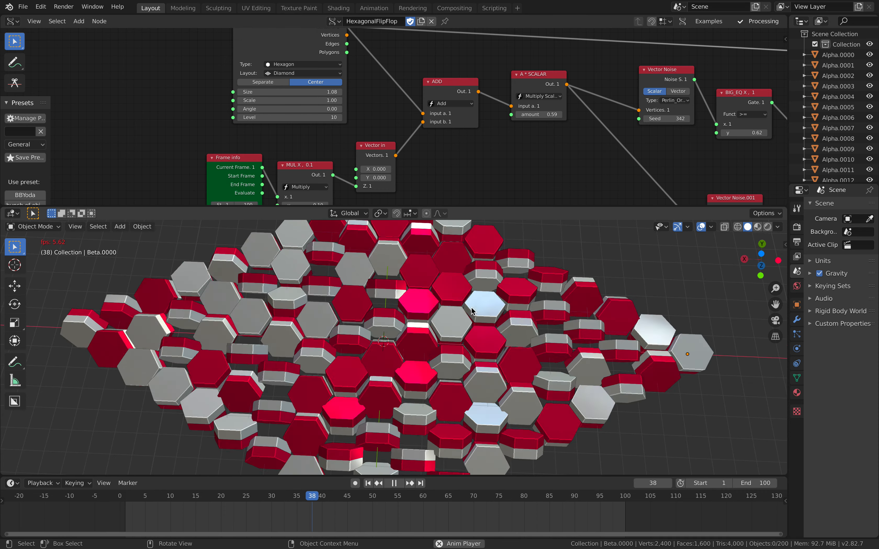
pyautogui.press('space')
pyautogui.moveTo(290, 92)
pyautogui.mouseDown()
pyautogui.moveTo(319, 91)
pyautogui.moveTo(295, 92)
pyautogui.mouseUp()
# Link the upper Matrix In node's Matrix output back to the reroute feeding the BV Alpha node.
pyautogui.moveTo(495, 288); pyautogui.dragTo(469, 275, button='middle')
pyautogui.scroll(-2, 448, 134)
pyautogui.moveTo(447, 133); pyautogui.dragTo(290, 205, button='middle')
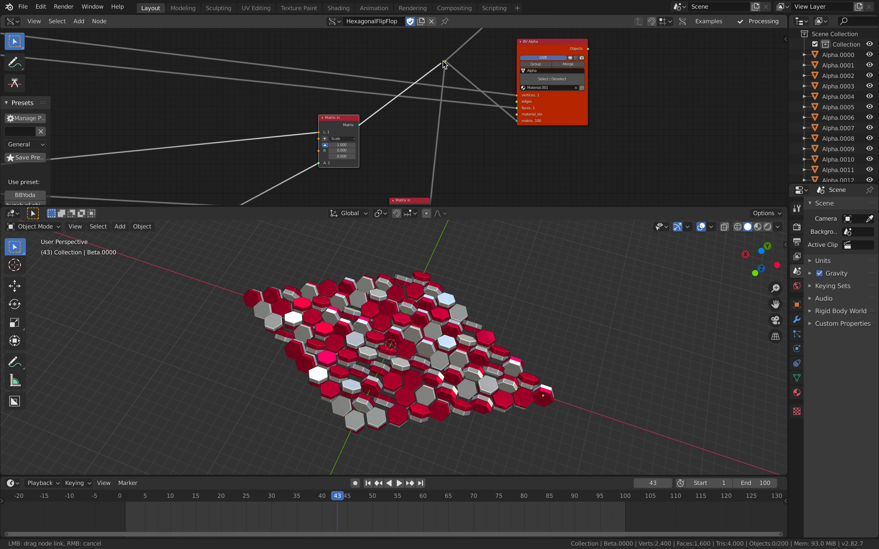
pyautogui.moveTo(442, 61); pyautogui.dragTo(445, 61)
# Reposition the BV Alpha viewer node near the matrix reroute.
pyautogui.moveTo(446, 66); pyautogui.dragTo(438, 159, button='middle')
pyautogui.moveTo(515, 137); pyautogui.dragTo(512, 122)
pyautogui.moveTo(510, 107); pyautogui.dragTo(495, 138, button='middle')
pyautogui.click(514, 127)
pyautogui.moveTo(525, 121); pyautogui.dragTo(523, 111)
# Select a tile toward the far side of the grid and deselect all objects again.
pyautogui.click(429, 305)
pyautogui.moveTo(429, 305); pyautogui.dragTo(417, 338, button='middle')
pyautogui.press('a')
pyautogui.press('a')
# Nudge the Extrude Region and Circle nodes that build the tile mesh.
pyautogui.scroll(-6, 185, 125)
pyautogui.moveTo(109, 140); pyautogui.dragTo(377, 106, button='middle')
pyautogui.scroll(-4, 254, 82)
pyautogui.moveTo(250, 80); pyautogui.dragTo(479, 141, button='middle')
pyautogui.scroll(3, 401, 135)
pyautogui.scroll(6, 424, 121)
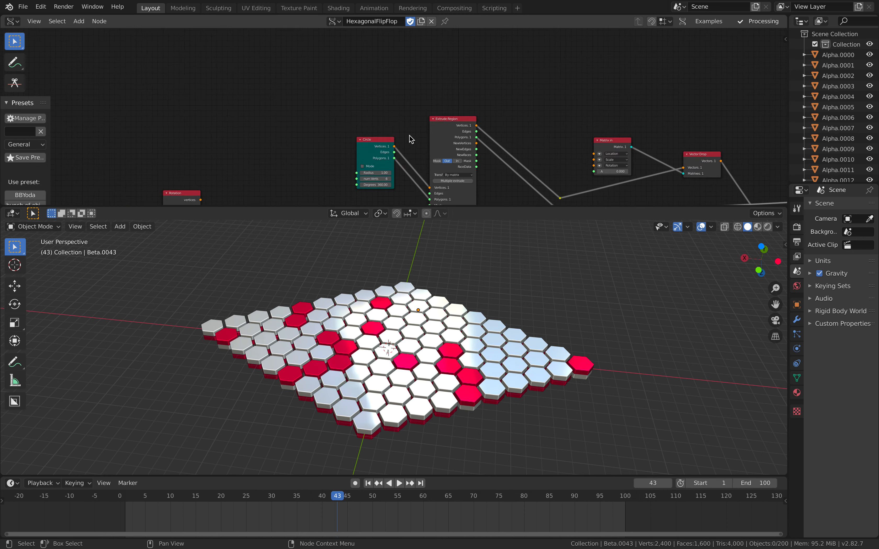
pyautogui.moveTo(427, 119); pyautogui.dragTo(434, 117)
pyautogui.scroll(-3, 417, 129)
pyautogui.moveTo(322, 152); pyautogui.dragTo(313, 146)
# Search the node list for "extrude" and add an Extrude Separate Faces node.
pyautogui.moveTo(399, 65); pyautogui.dragTo(346, 117, button='middle')
pyautogui.hotkey('shift', 'a')
pyautogui.click(378, 101)
pyautogui.write('extrude')
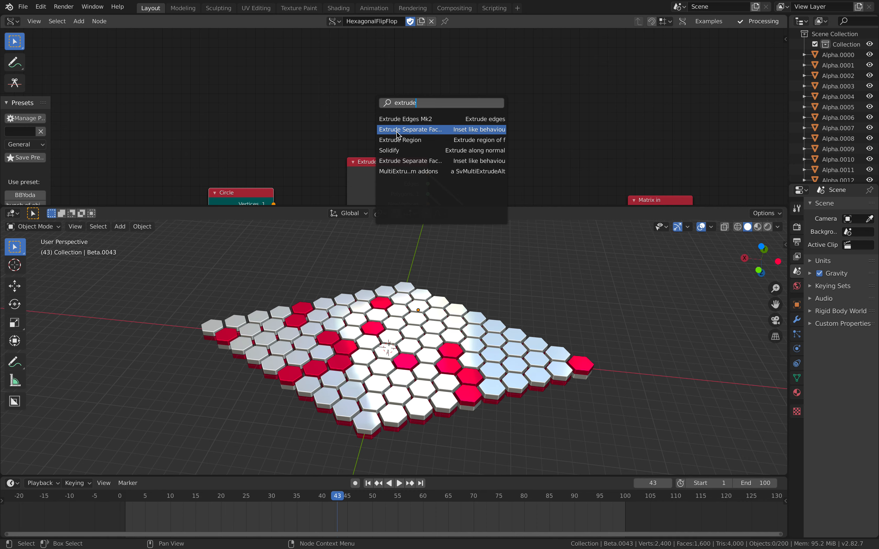
pyautogui.click(398, 130)
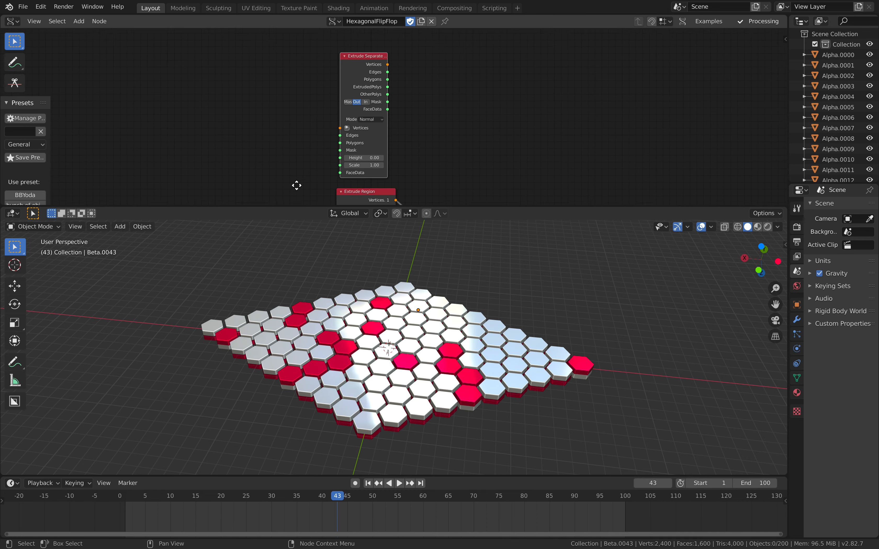
# Position the Extrude Separate Faces node in the empty area above the Extrude Region node.
pyautogui.moveTo(296, 185); pyautogui.dragTo(296, 187, button='middle')
pyautogui.scroll(6, 305, 171)
pyautogui.moveTo(315, 53); pyautogui.dragTo(317, 56)
pyautogui.scroll(-2, 312, 90)
pyautogui.moveTo(310, 102); pyautogui.dragTo(301, 129, button='middle')
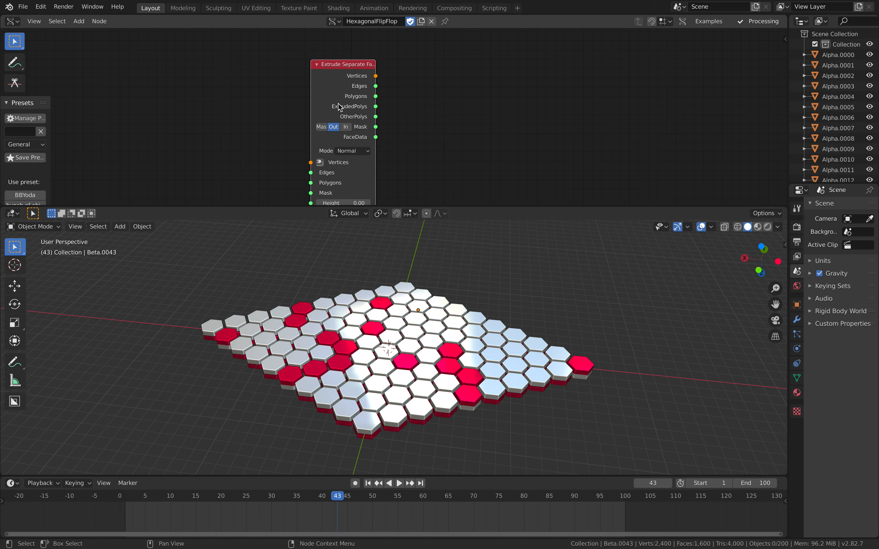
pyautogui.moveTo(324, 106); pyautogui.dragTo(334, 87)
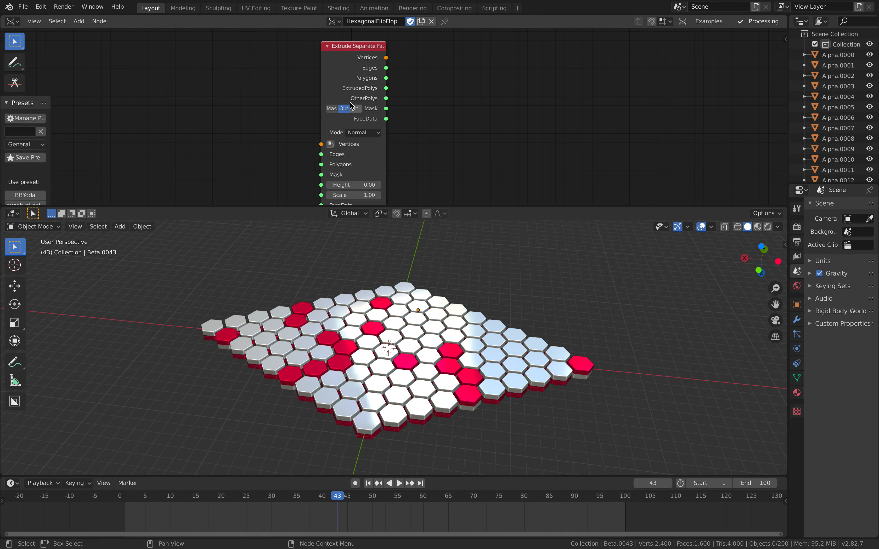
# Move the red tile Alpha.0039 out of the grid toward its far corner and rotate it freely with Trackball.
pyautogui.moveTo(458, 305); pyautogui.dragTo(457, 285, button='middle')
pyautogui.scroll(2, 426, 372)
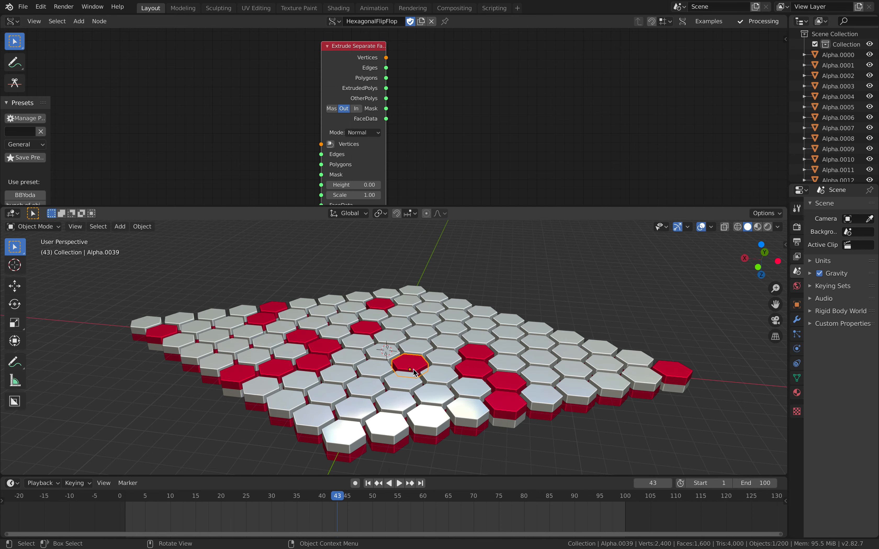
pyautogui.press('g')
pyautogui.click(408, 293)
pyautogui.press('r')
pyautogui.press('r')
pyautogui.click(423, 277)
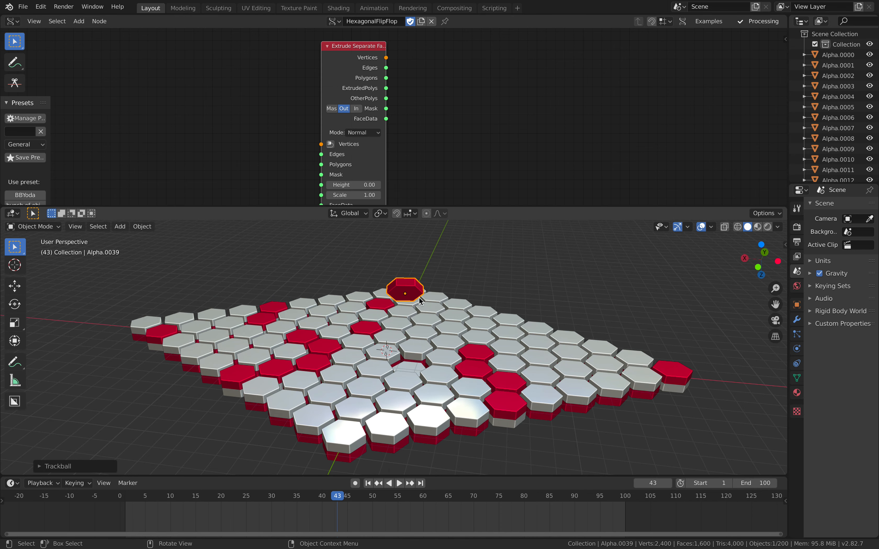
# Arrange the Circle, Ring and Rotation nodes so that the Ring and Rotation pair sits just ahead of the Extrude Region node.
pyautogui.click(432, 293)
pyautogui.moveTo(433, 295); pyautogui.dragTo(433, 324, button='middle')
pyautogui.scroll(-3, 348, 165)
pyautogui.moveTo(241, 197); pyautogui.dragTo(323, 102, button='middle')
pyautogui.moveTo(376, 107); pyautogui.dragTo(389, 15, button='middle')
pyautogui.moveTo(323, 64); pyautogui.dragTo(284, 56)
pyautogui.scroll(-3, 302, 95)
pyautogui.moveTo(325, 87); pyautogui.dragTo(334, 71, button='middle')
pyautogui.moveTo(321, 66); pyautogui.dragTo(262, 64)
pyautogui.moveTo(184, 121); pyautogui.dragTo(273, 111, button='middle')
pyautogui.moveTo(241, 118); pyautogui.dragTo(312, 112)
pyautogui.moveTo(162, 150); pyautogui.dragTo(210, 108)
pyautogui.scroll(3, 229, 122)
pyautogui.moveTo(269, 107); pyautogui.dragTo(275, 110)
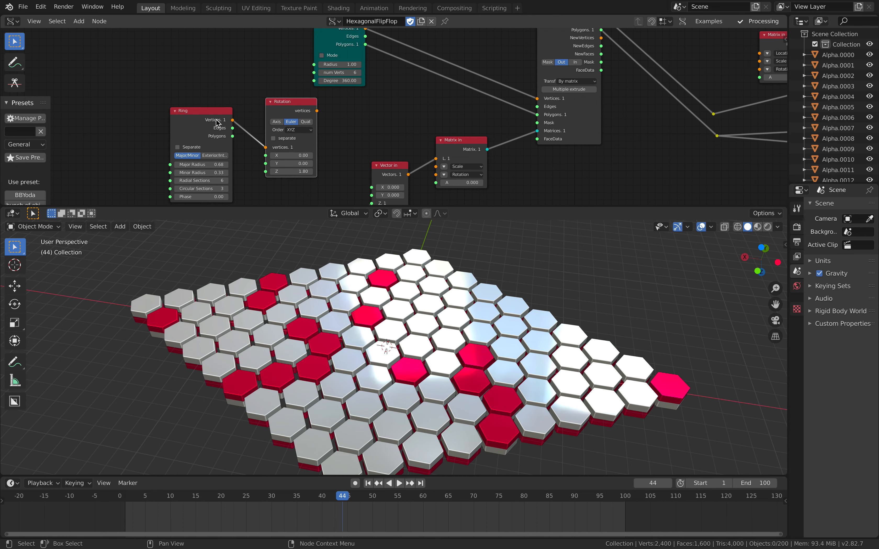
# Feed the Extrude Region node with the Rotation node's vertices and the Ring node's polygons in place of the Circle's.
pyautogui.moveTo(320, 117); pyautogui.dragTo(289, 143, button='middle')
pyautogui.moveTo(286, 137); pyautogui.dragTo(507, 124)
pyautogui.moveTo(314, 152); pyautogui.dragTo(322, 118, button='middle')
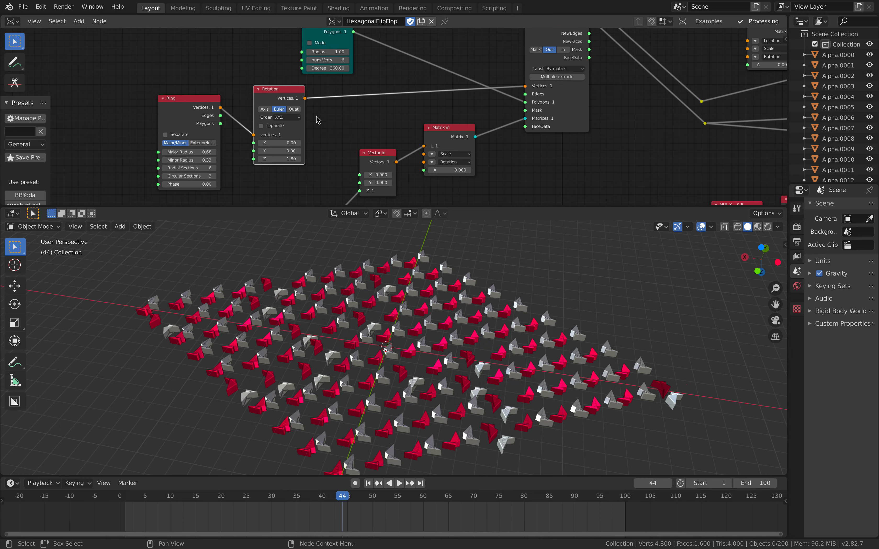
pyautogui.moveTo(221, 124); pyautogui.dragTo(525, 102)
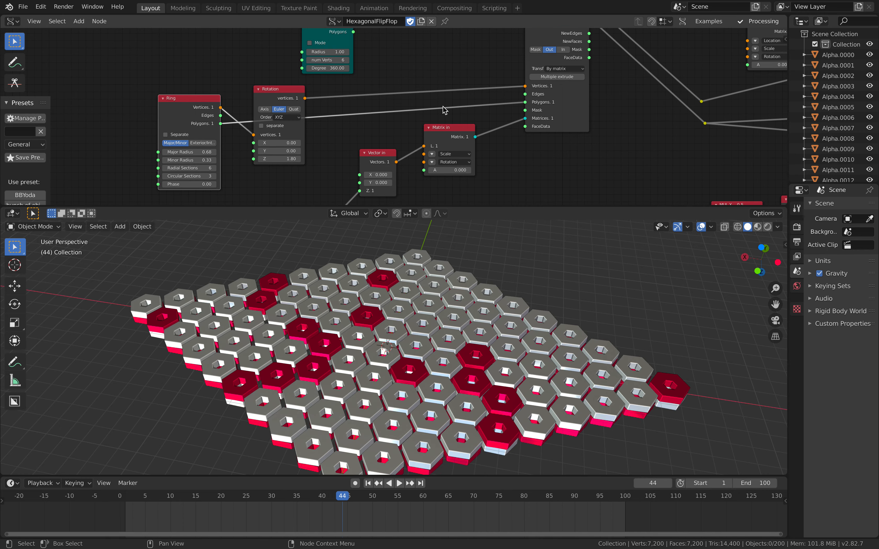
# Select all tiles with Beta.0005 as the active object and add a Bevel modifier to it.
pyautogui.moveTo(421, 344); pyautogui.dragTo(441, 319, button='middle')
pyautogui.press('a')
pyautogui.scroll(2, 461, 319)
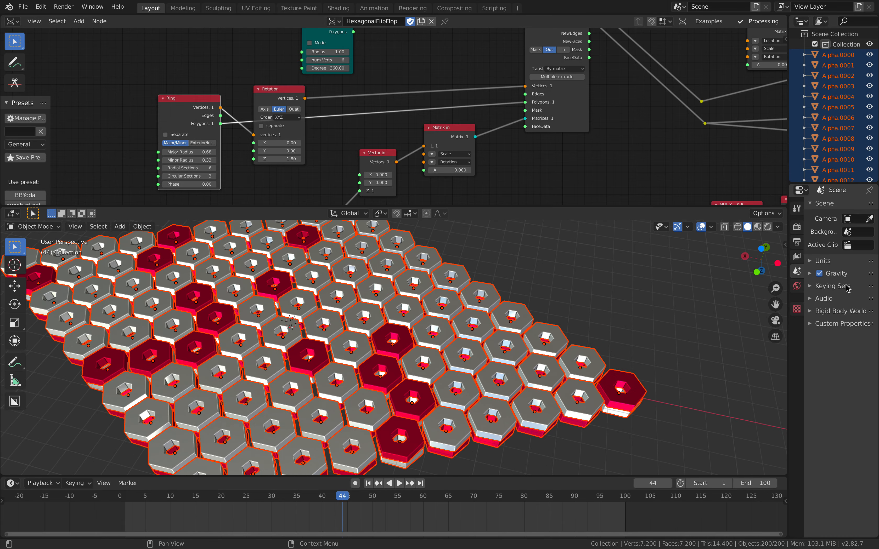
pyautogui.keyDown('shift'); pyautogui.click(565, 339); pyautogui.keyUp('shift')
pyautogui.click(797, 320)
pyautogui.click(839, 207)
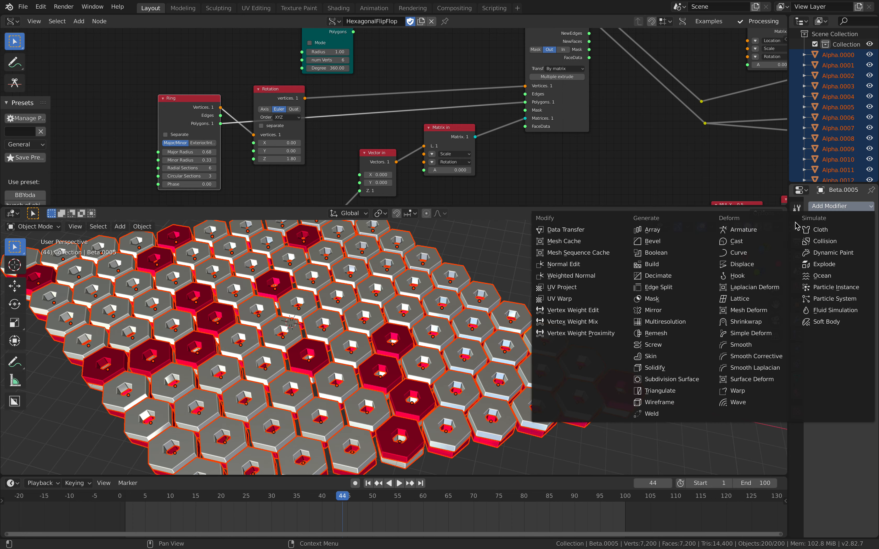
pyautogui.click(655, 241)
pyautogui.moveTo(603, 283); pyautogui.dragTo(588, 290, button='middle')
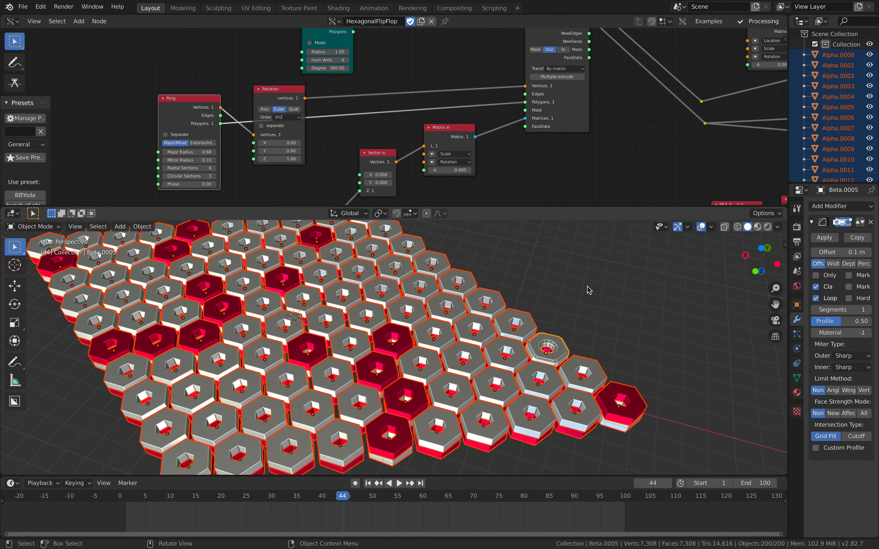
# Link the modifiers of Beta.0005 to all selected tiles, then clear the selection.
pyautogui.hotkey('ctrl', 'l')
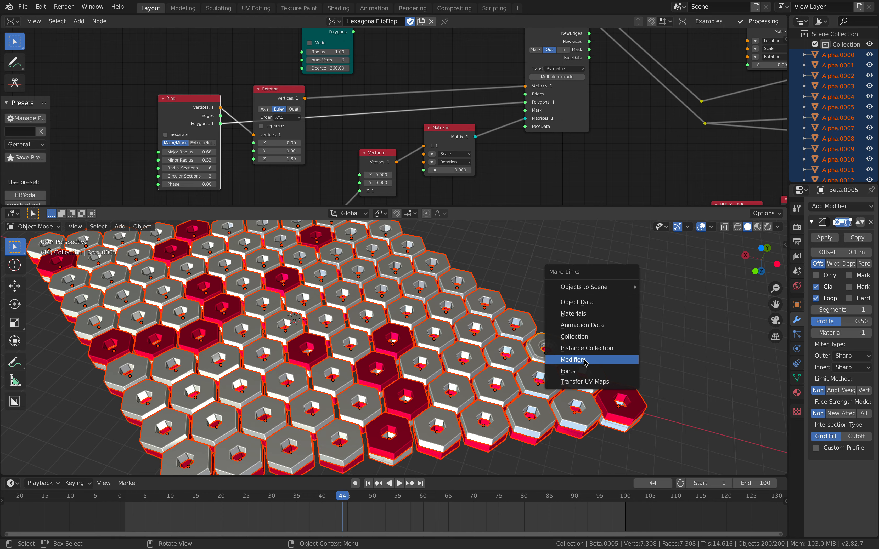
pyautogui.click(584, 361)
pyautogui.moveTo(584, 361); pyautogui.dragTo(516, 399, button='middle')
pyautogui.hotkey('alt', 'a')
# Play the animation to watch the bevelled ring tiles flip.
pyautogui.keyDown('shift'); pyautogui.moveTo(452, 363); pyautogui.dragTo(415, 353, button='middle'); pyautogui.keyUp('shift')
pyautogui.moveTo(319, 495); pyautogui.dragTo(329, 496)
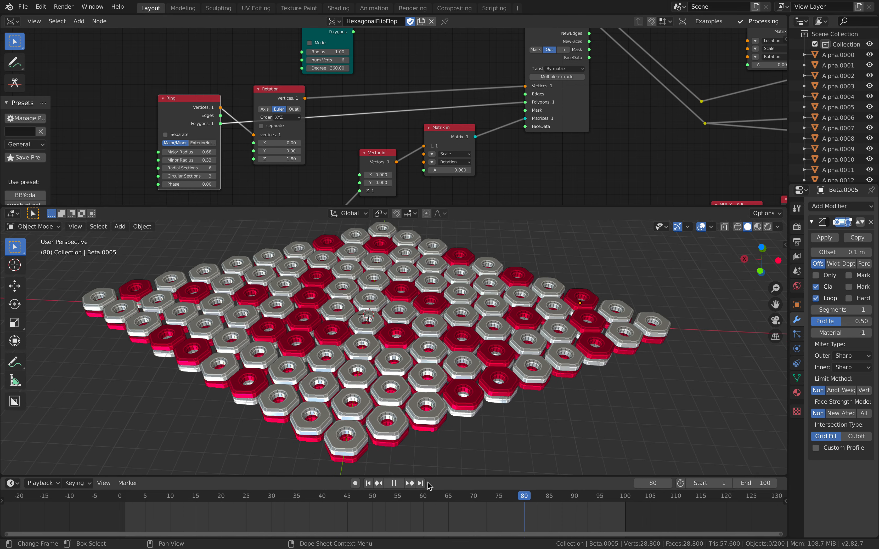
pyautogui.press('space')
# Connect the lower Matrix in node's output to the reroute feeding the viewer's matrix input, and scrub the timeline to check the rotation.
pyautogui.scroll(-10, 462, 156)
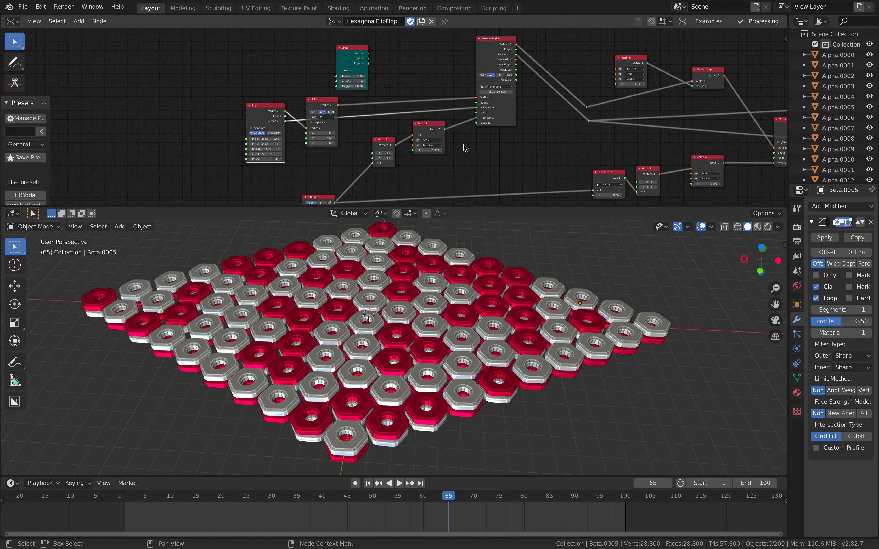
pyautogui.moveTo(500, 170); pyautogui.dragTo(352, 91, button='middle')
pyautogui.moveTo(461, 101); pyautogui.dragTo(242, 61, button='middle')
pyautogui.moveTo(457, 84); pyautogui.dragTo(293, 93, button='middle')
pyautogui.scroll(4, 399, 104)
pyautogui.moveTo(481, 113); pyautogui.dragTo(337, 163, button='middle')
pyautogui.moveTo(319, 175); pyautogui.dragTo(323, 133)
pyautogui.moveTo(334, 57); pyautogui.dragTo(333, 58)
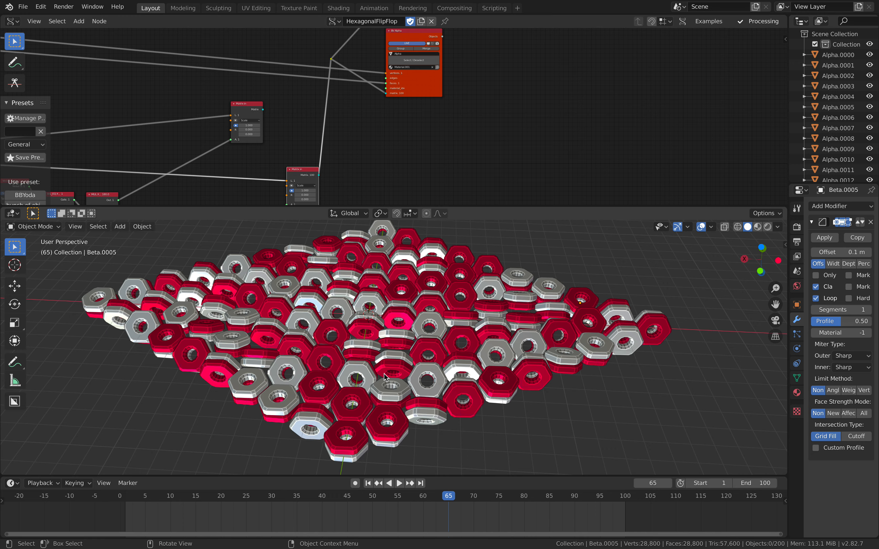
pyautogui.moveTo(408, 493); pyautogui.dragTo(439, 490)
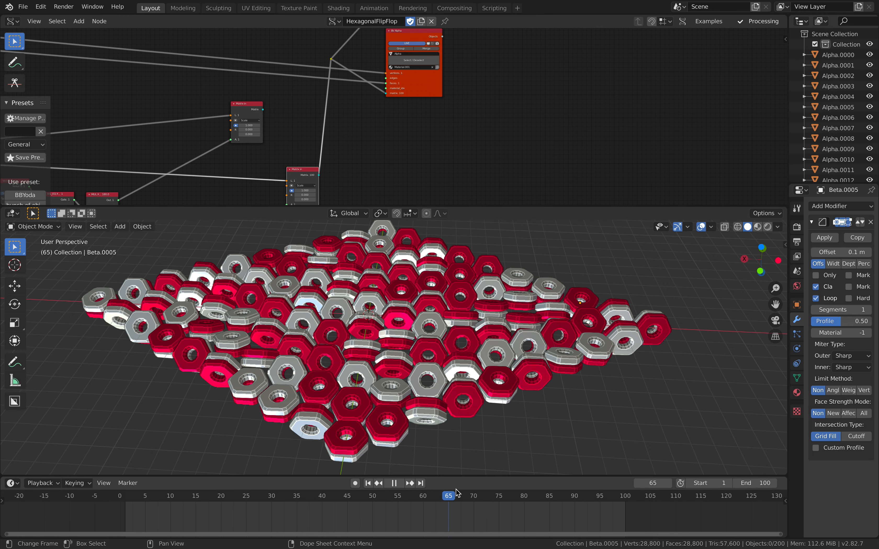
pyautogui.moveTo(365, 485); pyautogui.dragTo(317, 482)
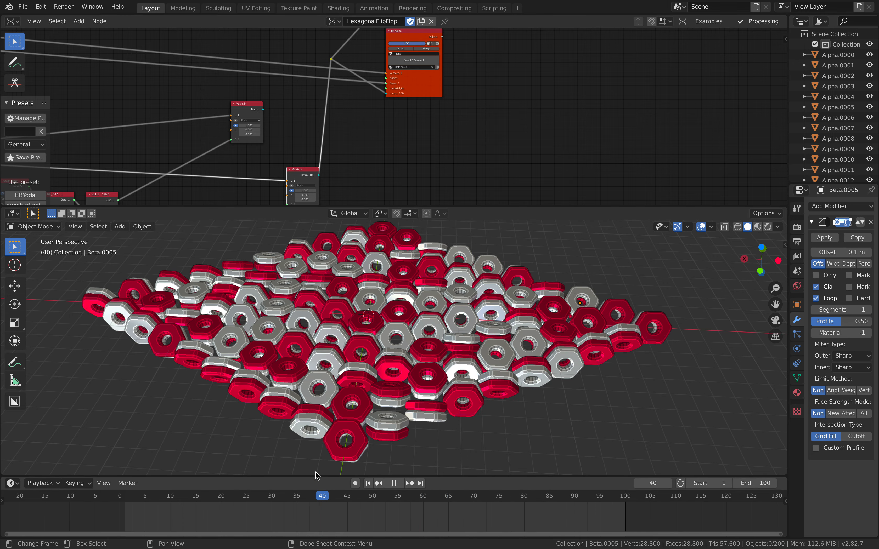
# Set the Ring node's Radial Sections to 11.
pyautogui.moveTo(203, 118); pyautogui.dragTo(526, 117, button='middle')
pyautogui.moveTo(215, 83); pyautogui.dragTo(541, 139, button='middle')
pyautogui.moveTo(149, 90); pyautogui.dragTo(483, 144, button='middle')
pyautogui.scroll(10, 442, 137)
pyautogui.moveTo(322, 104); pyautogui.dragTo(407, 73, button='middle')
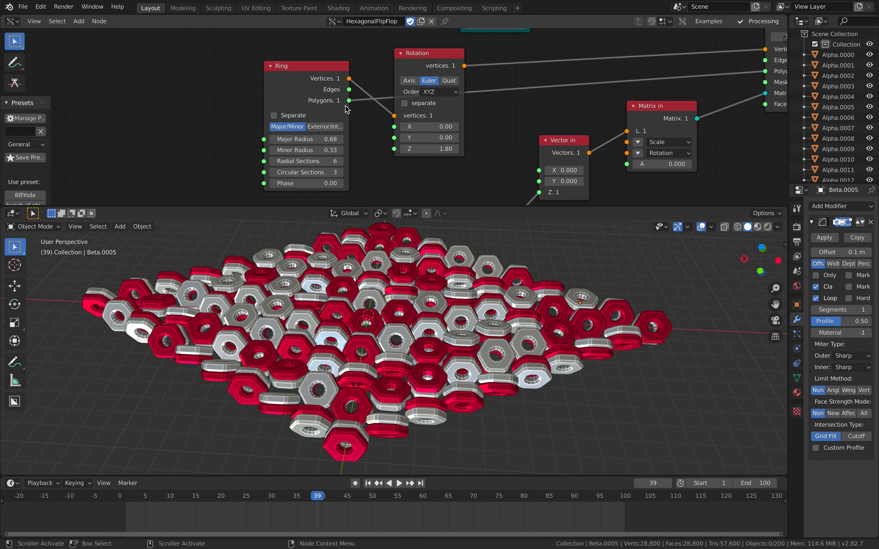
pyautogui.click(340, 161)
pyautogui.click(340, 161)
pyautogui.click(340, 161)
pyautogui.click(340, 161)
pyautogui.click(340, 161)
# Widen the properties area, select all tiles with Alpha.0000 active, and remove the Bevel modifier from it.
pyautogui.moveTo(399, 254); pyautogui.dragTo(492, 367, button='middle')
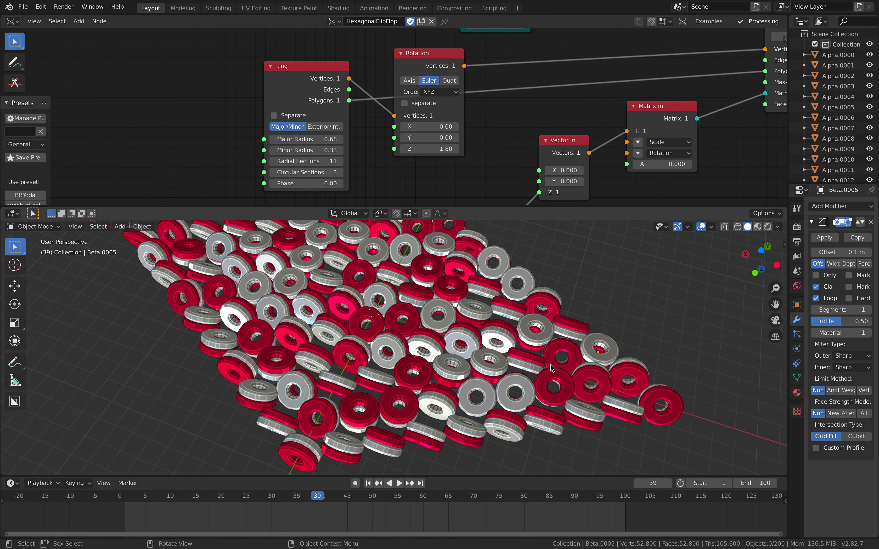
pyautogui.click(671, 401)
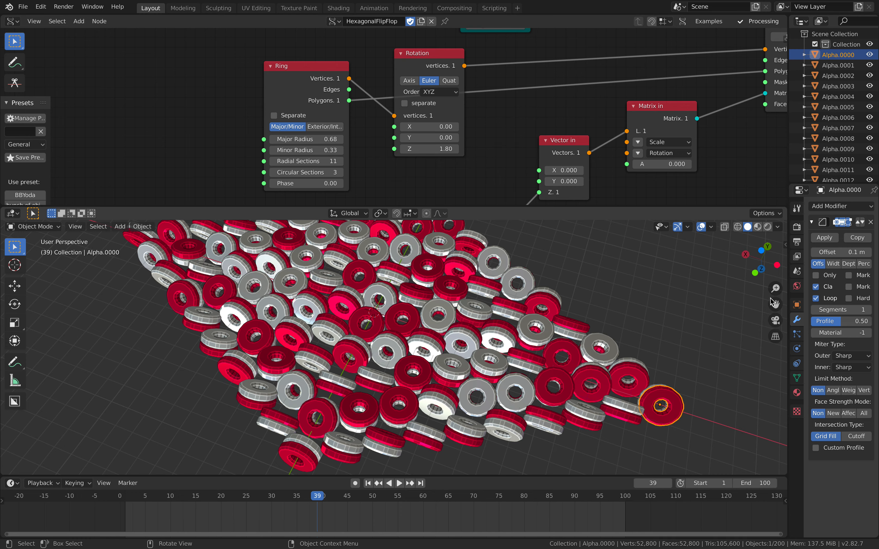
pyautogui.moveTo(789, 161); pyautogui.dragTo(720, 161)
pyautogui.press('a')
pyautogui.press('a')
pyautogui.click(614, 391)
pyautogui.press('a')
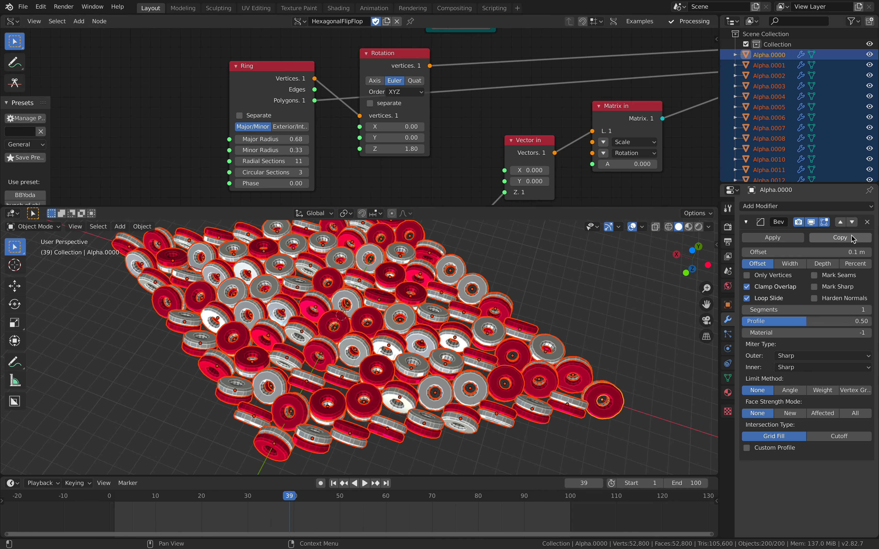
pyautogui.click(867, 222)
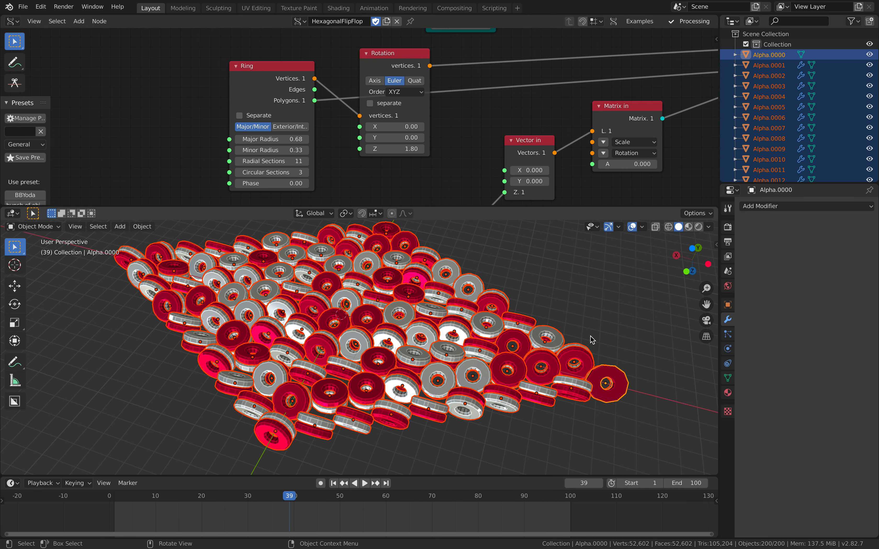
# Apply level 2 subdivision to the tiles, link the modifiers of Alpha.0000 to all of them, and clear the selection.
pyautogui.hotkey('ctrl', '2')
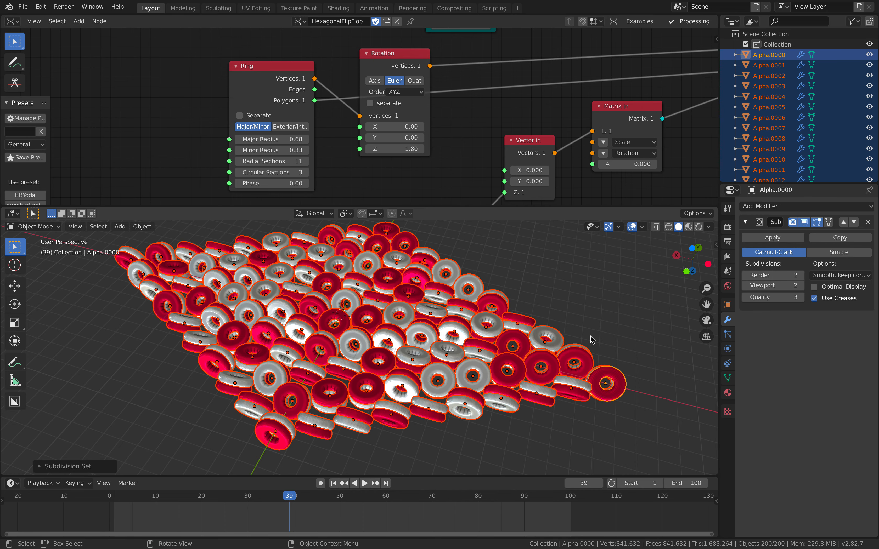
pyautogui.hotkey('ctrl', 'l')
pyautogui.click(591, 340)
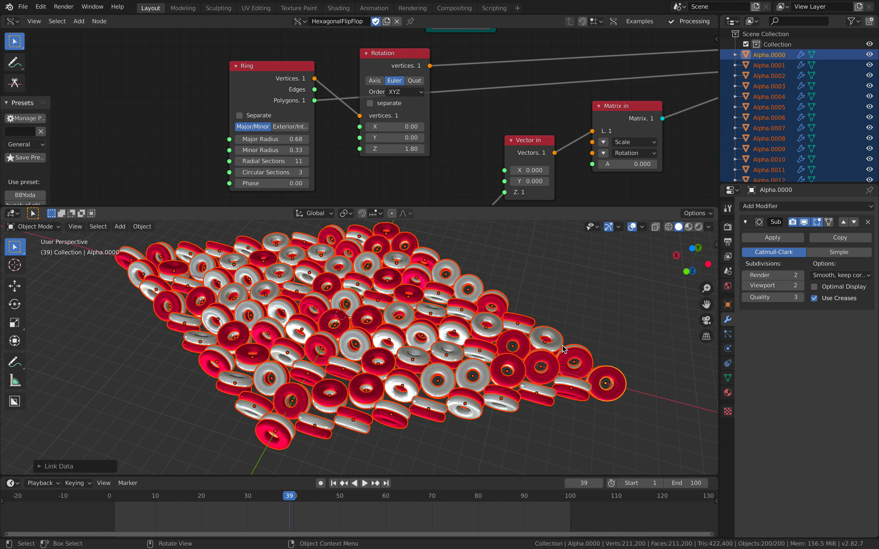
pyautogui.hotkey('alt', 'a')
# Play the animation and examine the smooth two-coloured rings up close and from farther away.
pyautogui.moveTo(557, 348); pyautogui.dragTo(548, 305, button='middle')
pyautogui.scroll(4, 549, 306)
pyautogui.click(173, 492)
pyautogui.press('space')
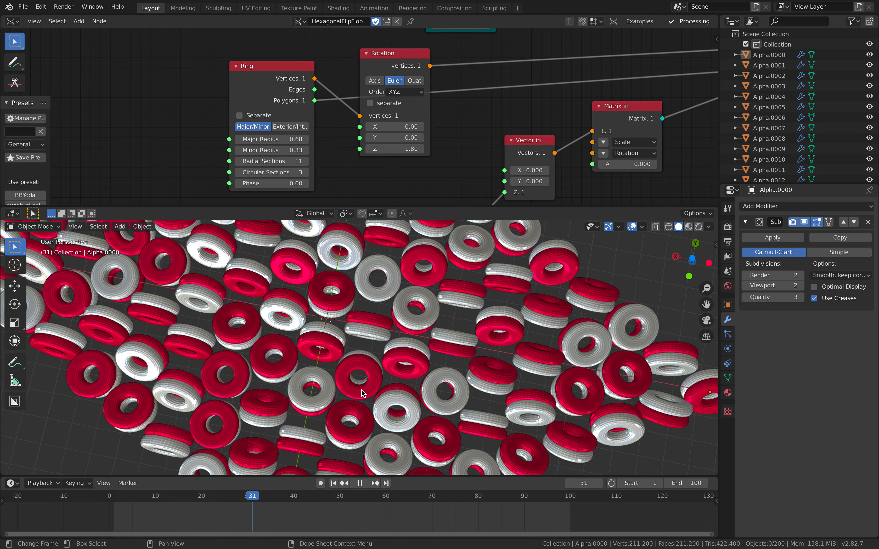
pyautogui.press('space')
pyautogui.scroll(-6, 458, 384)
pyautogui.moveTo(458, 384); pyautogui.dragTo(443, 328, button='middle')
pyautogui.scroll(3, 447, 345)
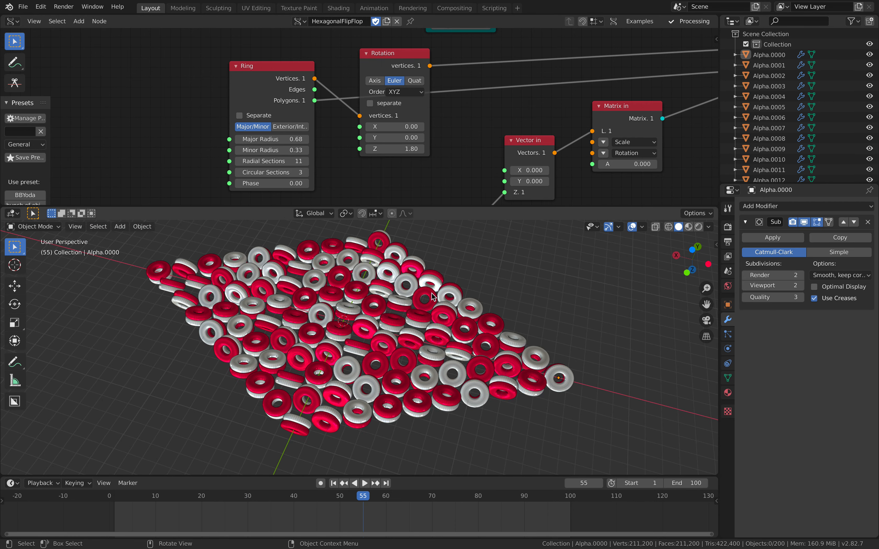
# Set the Polygon Grid node's Level to 4.
pyautogui.scroll(-8, 424, 112)
pyautogui.moveTo(423, 112); pyautogui.dragTo(249, 68, button='middle')
pyautogui.scroll(8, 372, 127)
pyautogui.moveTo(372, 127); pyautogui.dragTo(287, 134, button='middle')
pyautogui.scroll(3, 334, 130)
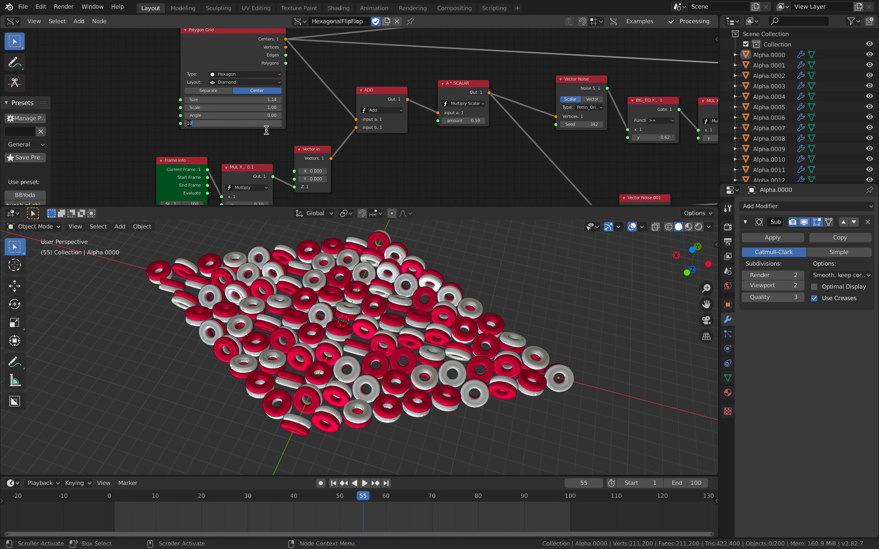
pyautogui.write('4')
pyautogui.press('Return')
# Link the Subdivision modifier of Beta.0000 to all the selected rings and save the file.
pyautogui.scroll(5, 394, 315)
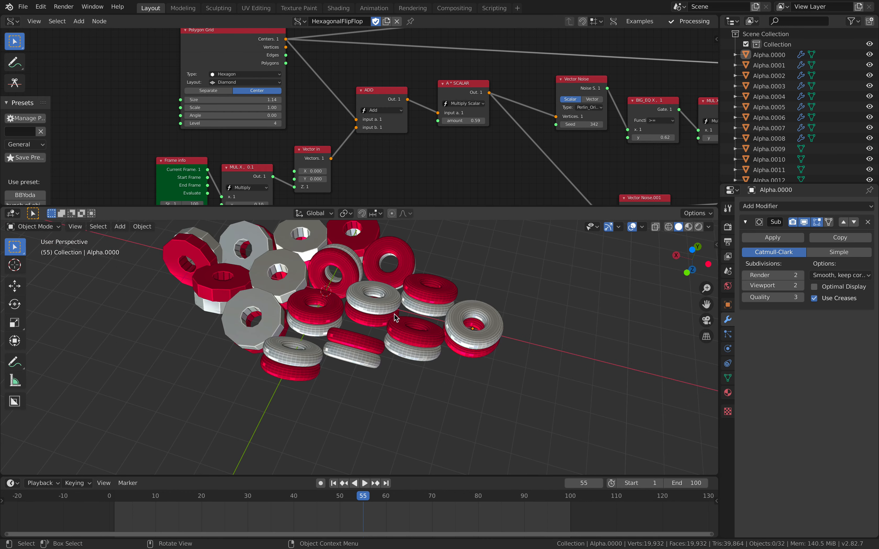
pyautogui.keyDown('shift'); pyautogui.moveTo(394, 314); pyautogui.dragTo(430, 324, button='middle'); pyautogui.keyUp('shift')
pyautogui.press('a')
pyautogui.press('a')
pyautogui.press('a')
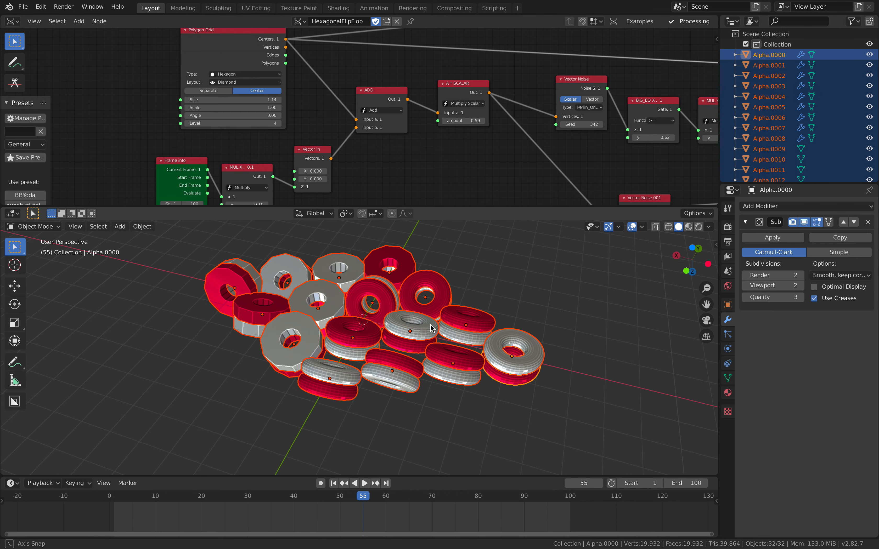
pyautogui.keyDown('shift'); pyautogui.click(543, 349); pyautogui.keyUp('shift')
pyautogui.hotkey('ctrl', 'l')
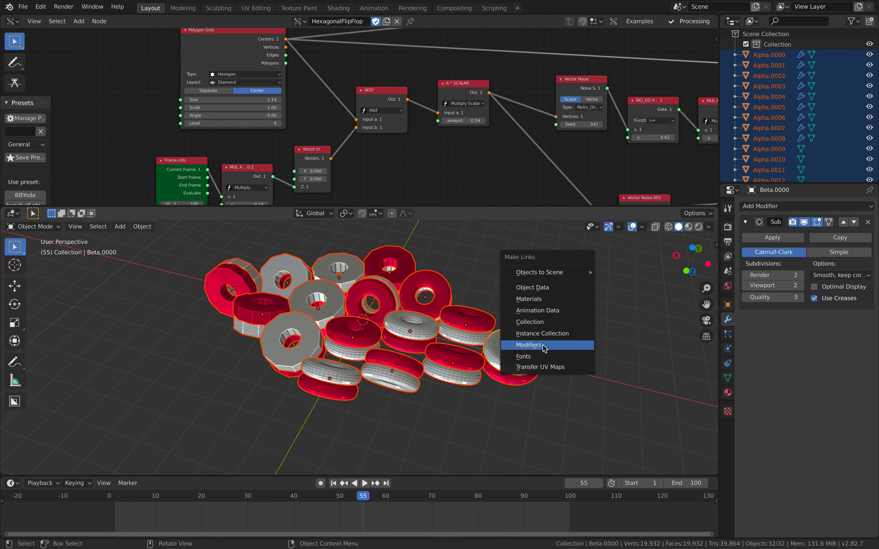
pyautogui.click(544, 349)
pyautogui.moveTo(457, 336); pyautogui.dragTo(429, 340, button='middle')
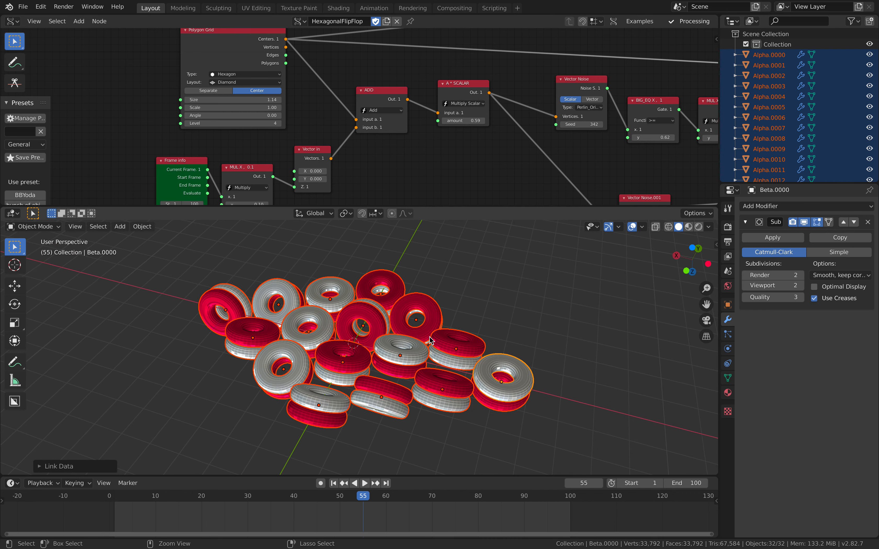
pyautogui.hotkey('ctrl', 's')
# Play and scrub the animation to check the smaller ring grid.
pyautogui.scroll(-6, 487, 141)
pyautogui.moveTo(488, 141); pyautogui.dragTo(261, 146, button='middle')
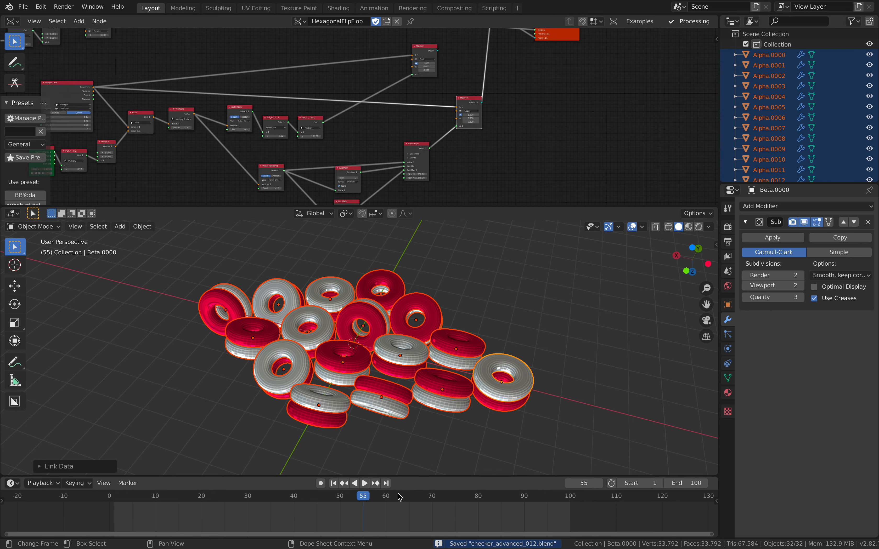
pyautogui.press('space')
pyautogui.moveTo(337, 504); pyautogui.dragTo(174, 501)
pyautogui.press('space')
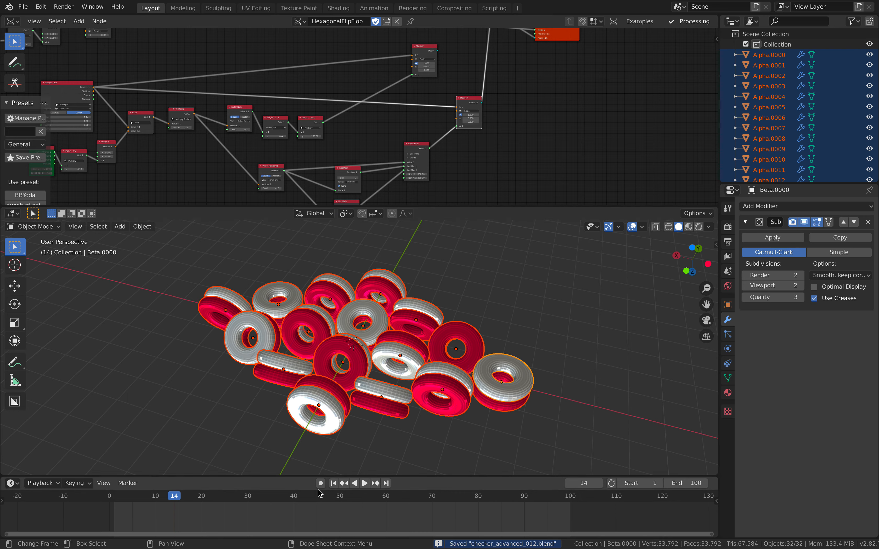
# Return to frame 1, bring the Frame info nodes into view, and show the active ring's Transform values in the viewport sidebar.
pyautogui.click(337, 486)
pyautogui.moveTo(368, 400); pyautogui.dragTo(365, 397, button='middle')
pyautogui.moveTo(254, 162); pyautogui.dragTo(493, 114, button='middle')
pyautogui.scroll(3, 313, 123)
pyautogui.scroll(2, 313, 122)
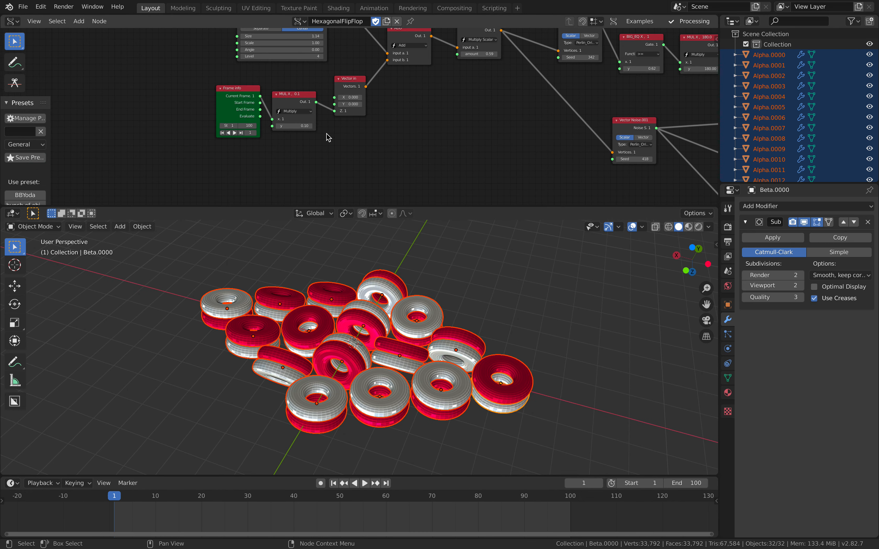
pyautogui.click(717, 245)
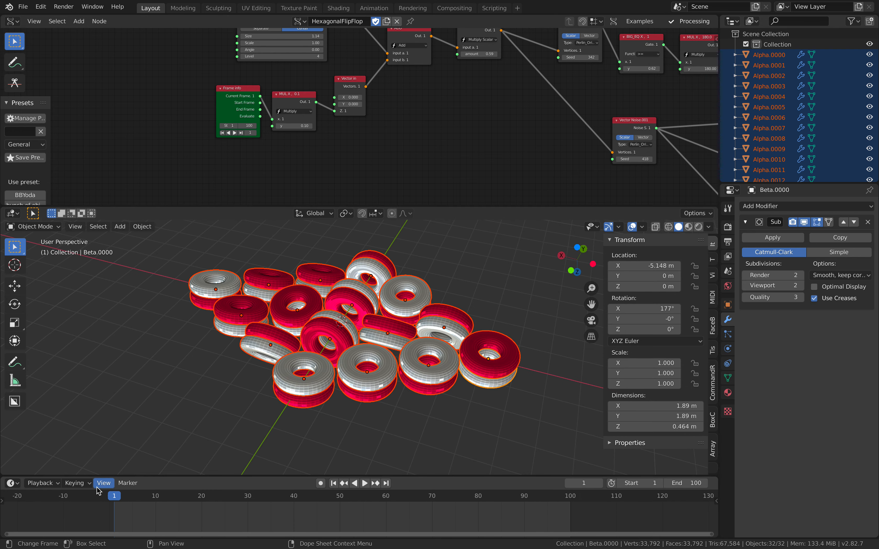
# Insert keyframes on all selected rings with the LocRotScale keying set, and play the animation briefly to check them.
pyautogui.click(85, 483)
pyautogui.moveTo(223, 375); pyautogui.dragTo(223, 370, button='middle')
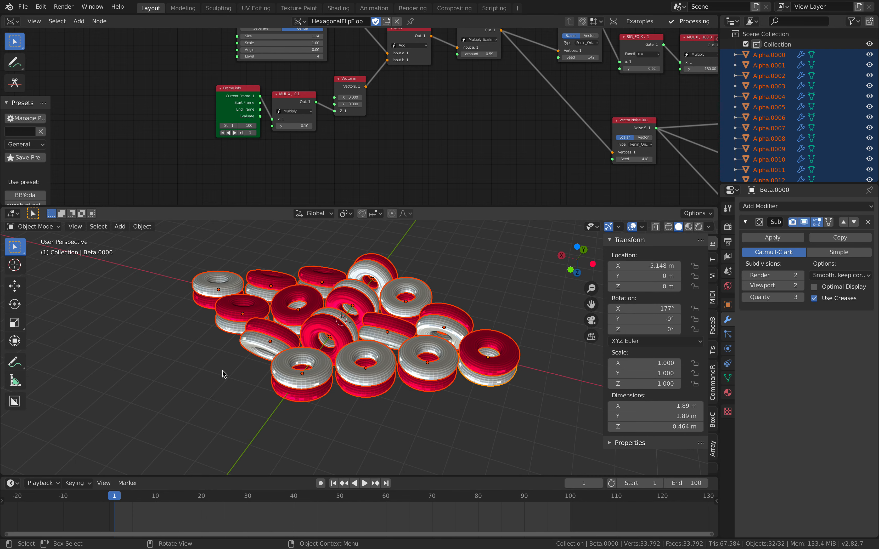
pyautogui.press('i')
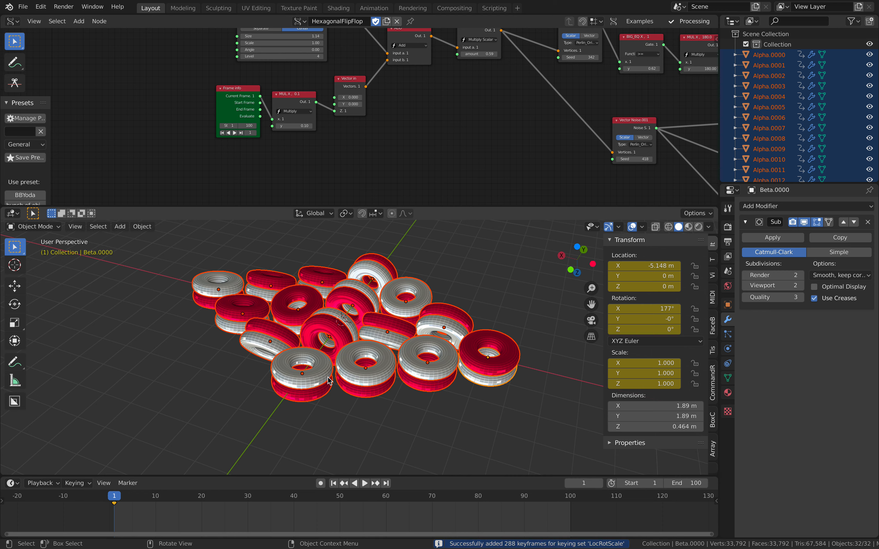
pyautogui.press('space')
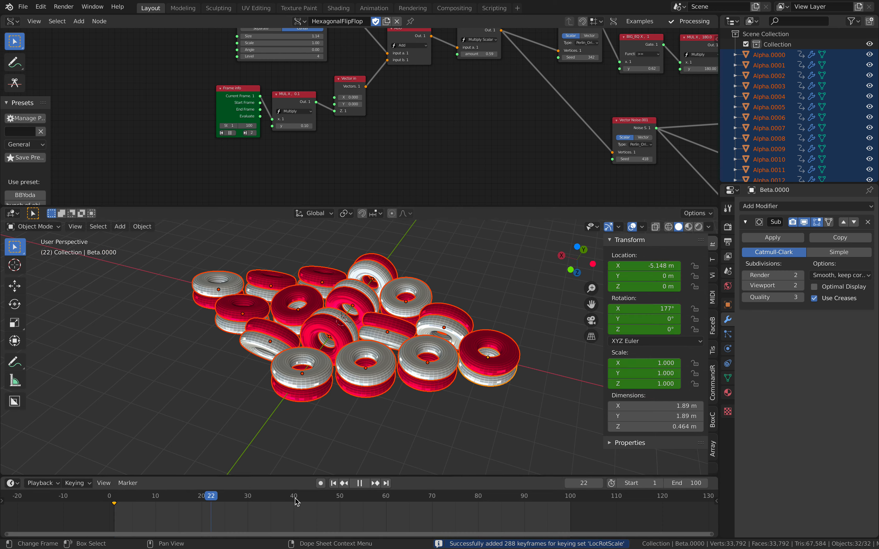
pyautogui.press('Escape')
# Open the preferences, search the add-ons for "sver", and expand the Sverchok add-on's settings.
pyautogui.click(41, 7)
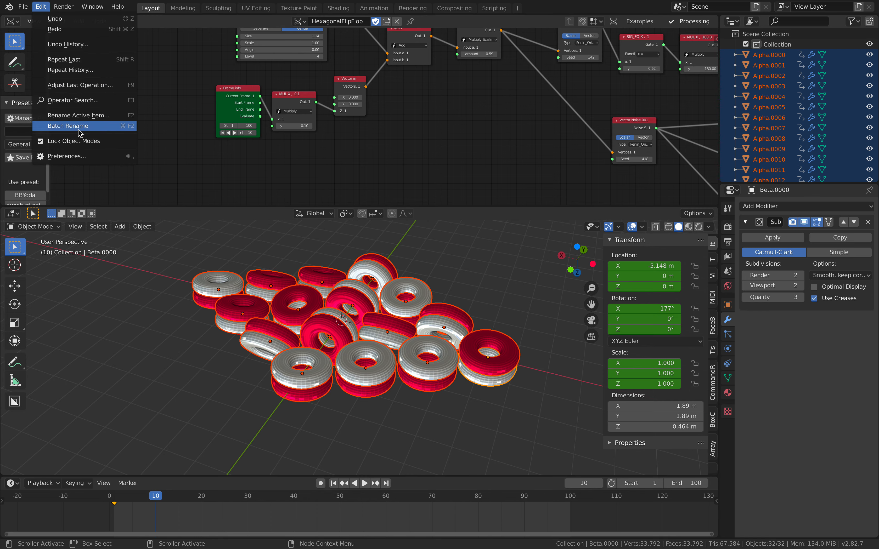
pyautogui.click(79, 156)
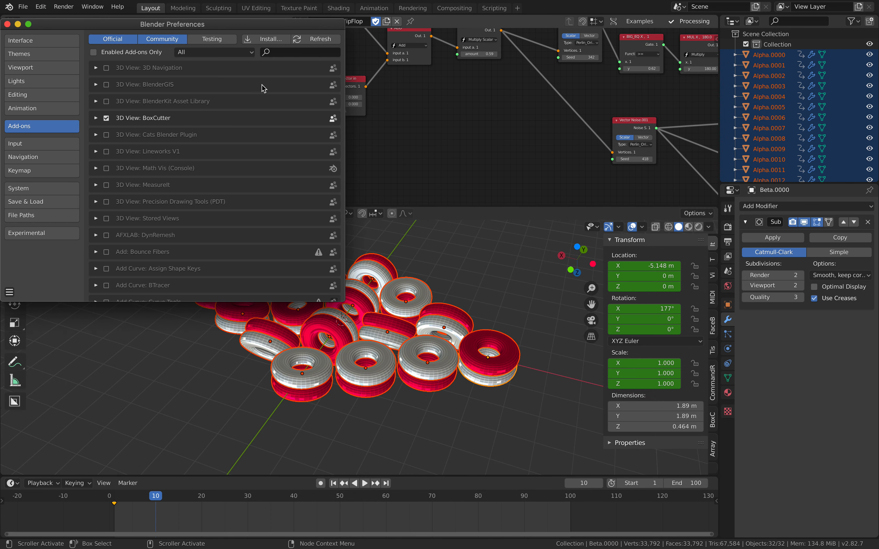
pyautogui.click(288, 52)
pyautogui.write('sver')
pyautogui.press('Return')
pyautogui.click(95, 68)
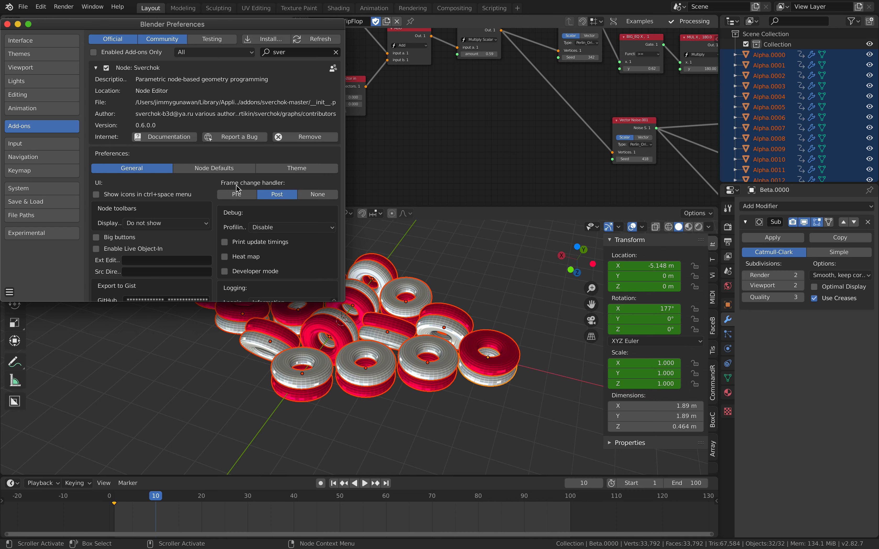
# Try Sverchok's frame change handler on Pre with a short playback, switch it back to Post, and scrub the timeline.
pyautogui.click(251, 197)
pyautogui.click(185, 410)
pyautogui.press('space')
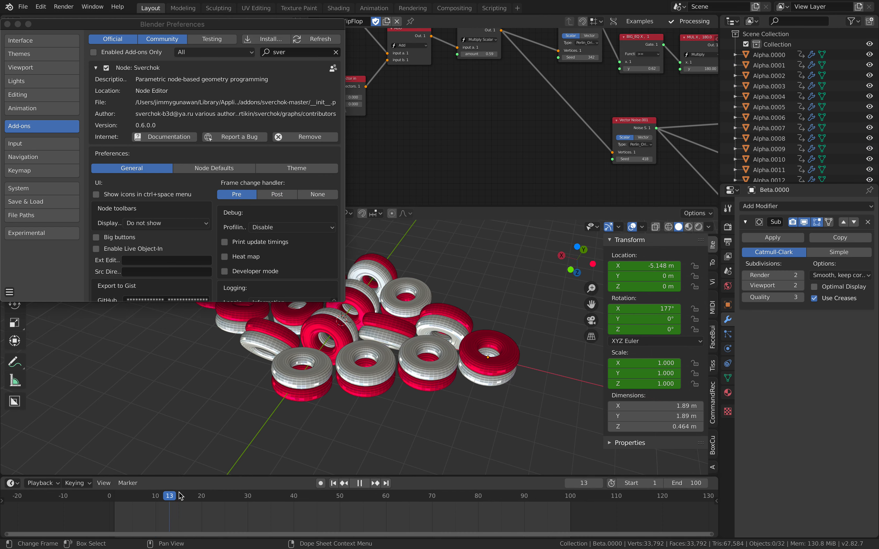
pyautogui.press('space')
pyautogui.click(277, 194)
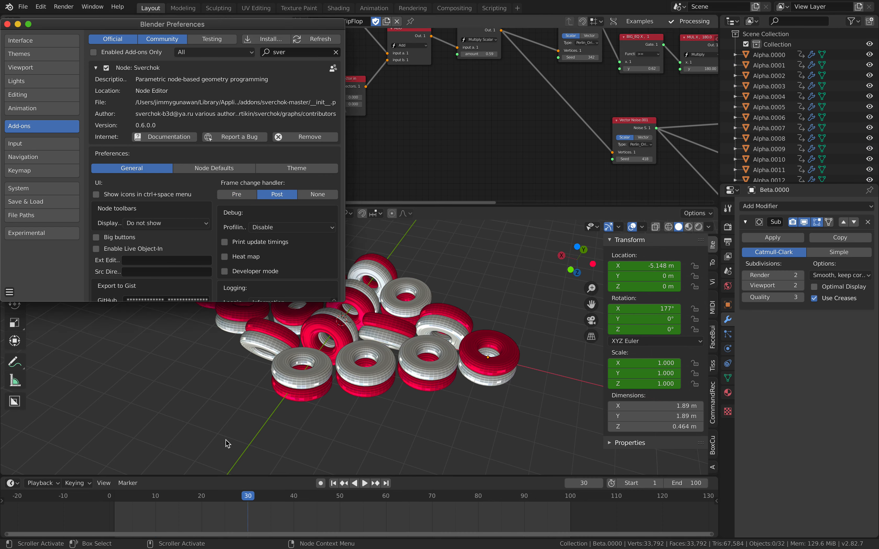
pyautogui.moveTo(208, 494); pyautogui.dragTo(209, 494)
pyautogui.moveTo(263, 504); pyautogui.dragTo(271, 503)
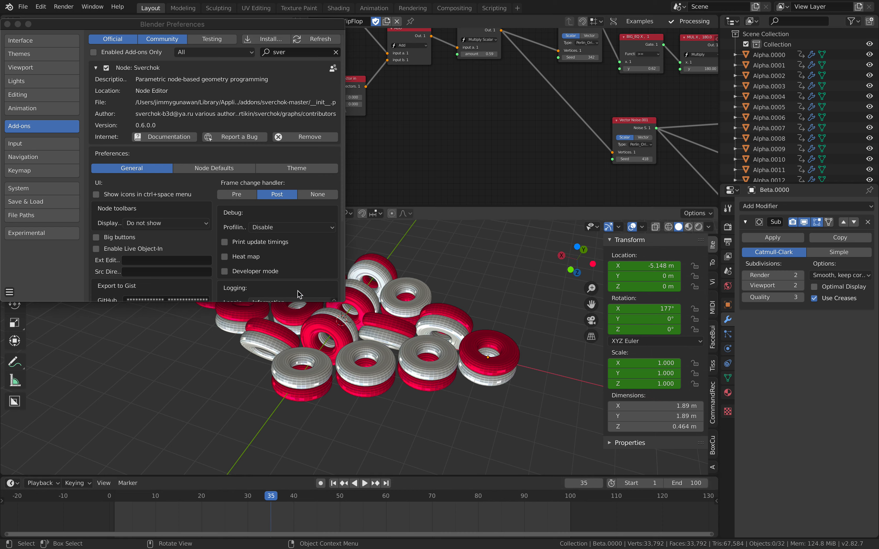
# Enable Sverchok's Developer mode, scrub the timeline, set the frame change handler to Pre, and close the preferences.
pyautogui.click(295, 256)
pyautogui.moveTo(218, 496); pyautogui.dragTo(160, 498)
pyautogui.click(260, 273)
pyautogui.moveTo(218, 499); pyautogui.dragTo(243, 499)
pyautogui.click(235, 194)
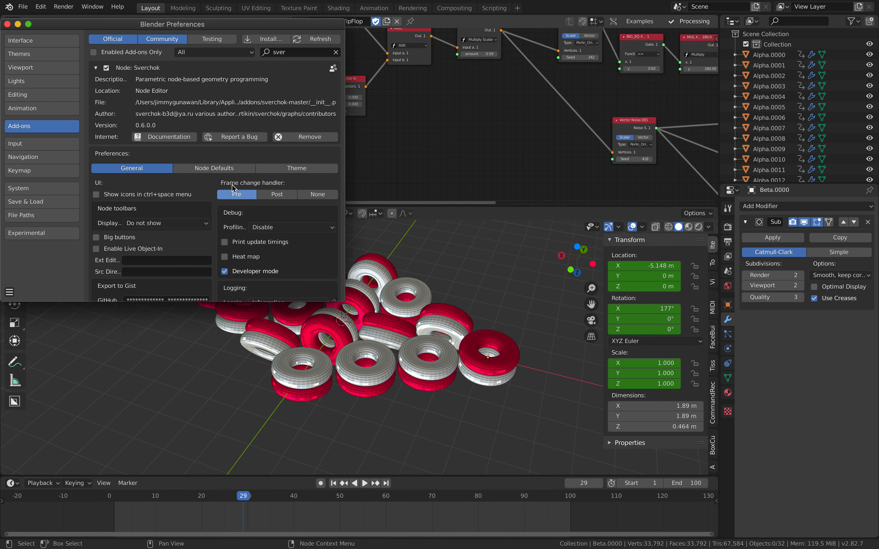
pyautogui.click(7, 24)
# Disconnect the Frame info node's Current Frame output from the Multiply node's x input and return to frame 1.
pyautogui.scroll(3, 206, 132)
pyautogui.moveTo(189, 87); pyautogui.dragTo(147, 92)
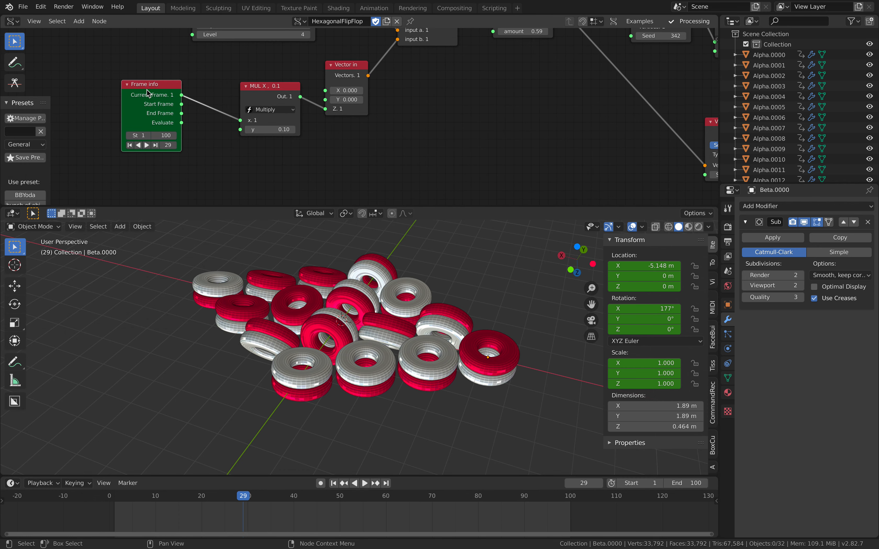
pyautogui.moveTo(240, 120); pyautogui.dragTo(220, 135)
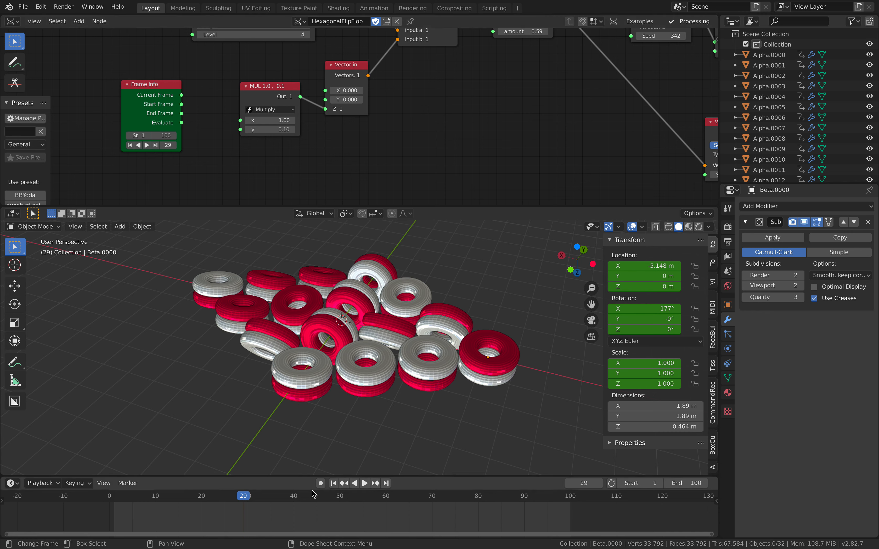
pyautogui.click(333, 485)
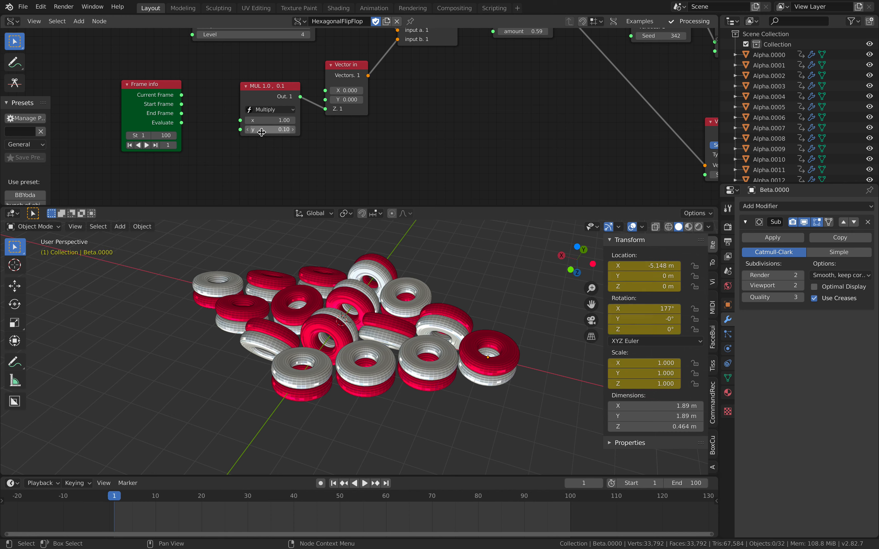
# Set the Multiply node's x to 2 at frame 2 and insert LocRotScale keyframes on all the rings.
pyautogui.moveTo(271, 120); pyautogui.dragTo(292, 120)
pyautogui.press('Return')
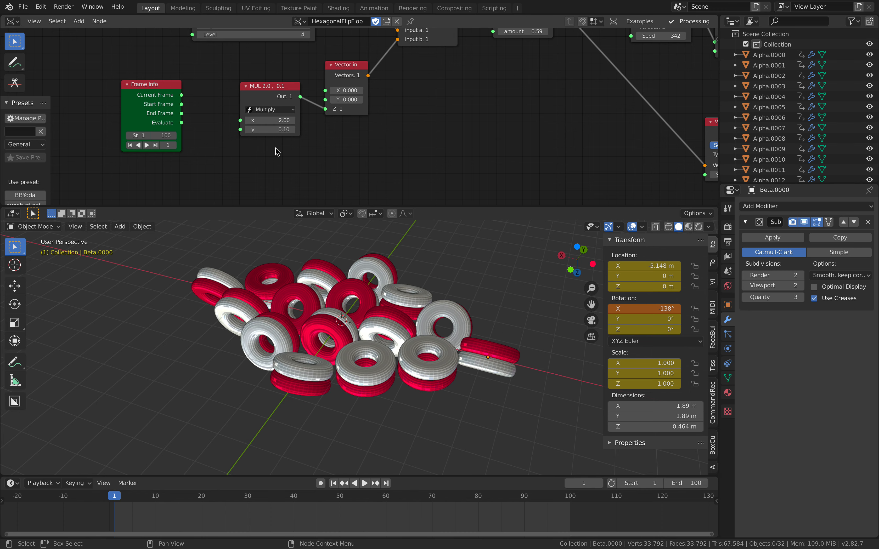
pyautogui.press('space')
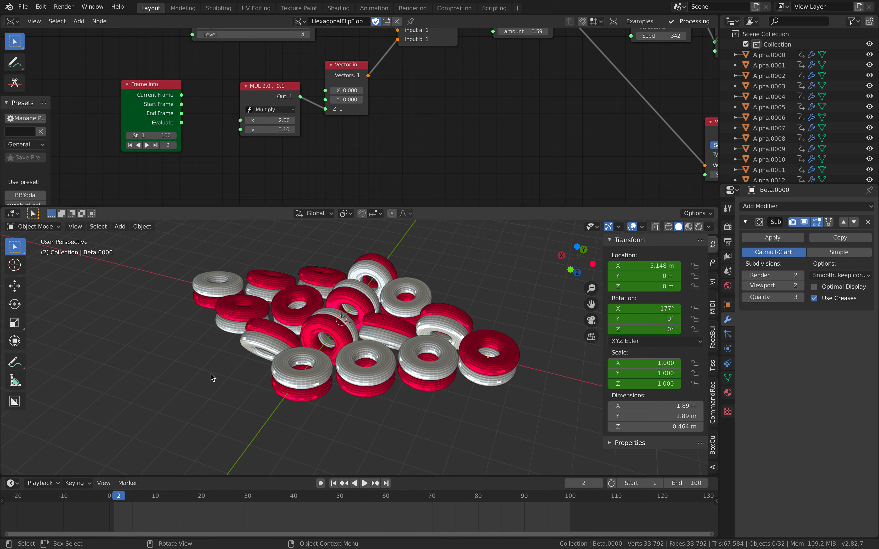
pyautogui.press('Return')
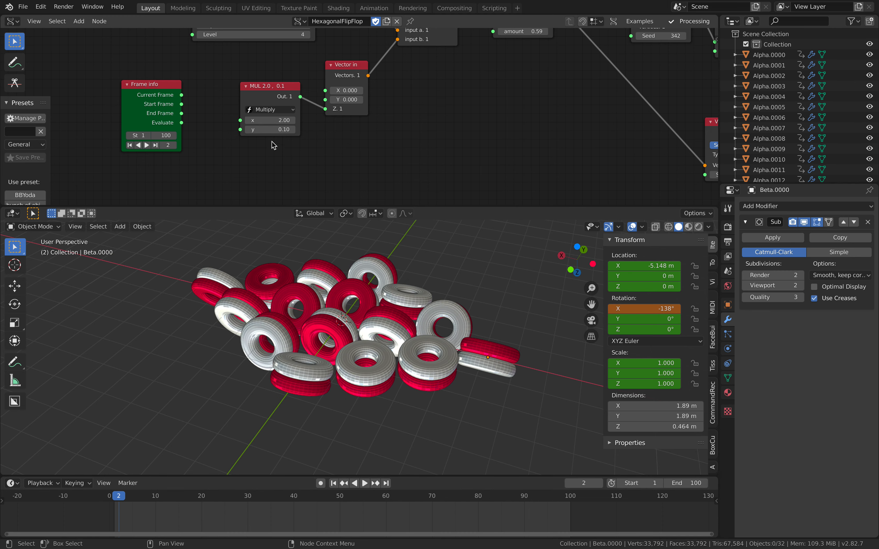
pyautogui.press('a')
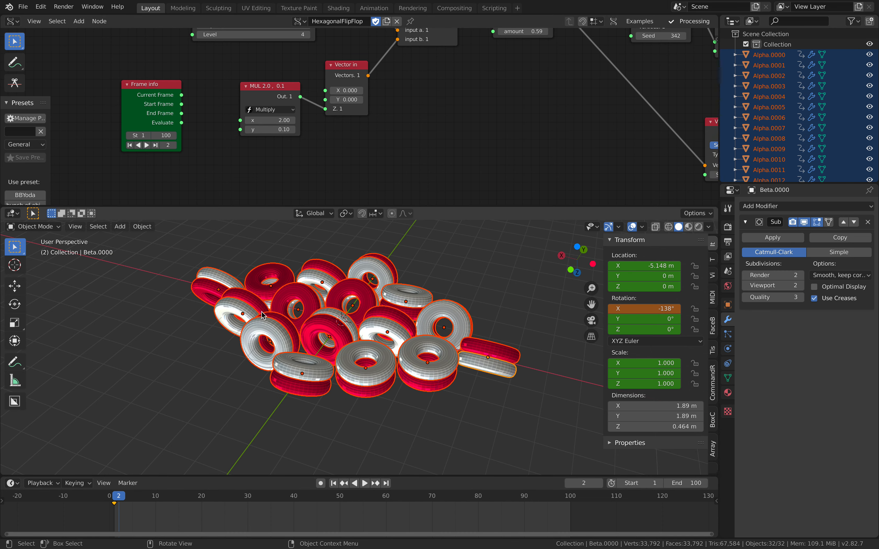
pyautogui.press('i')
# Advance to frame 3, set the Multiply node's x to 3, and keyframe all the rings with LocRotScale.
pyautogui.press('Right')
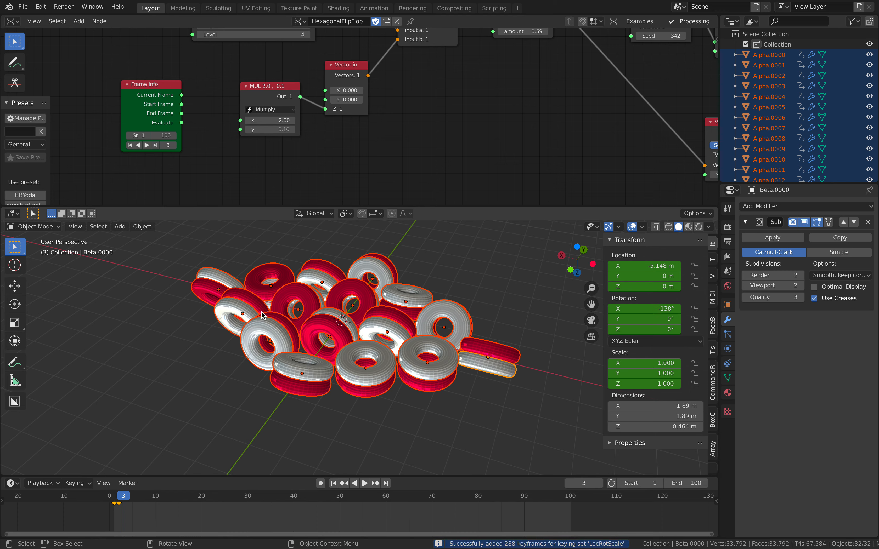
pyautogui.click(271, 120)
pyautogui.write('3')
pyautogui.press('Return')
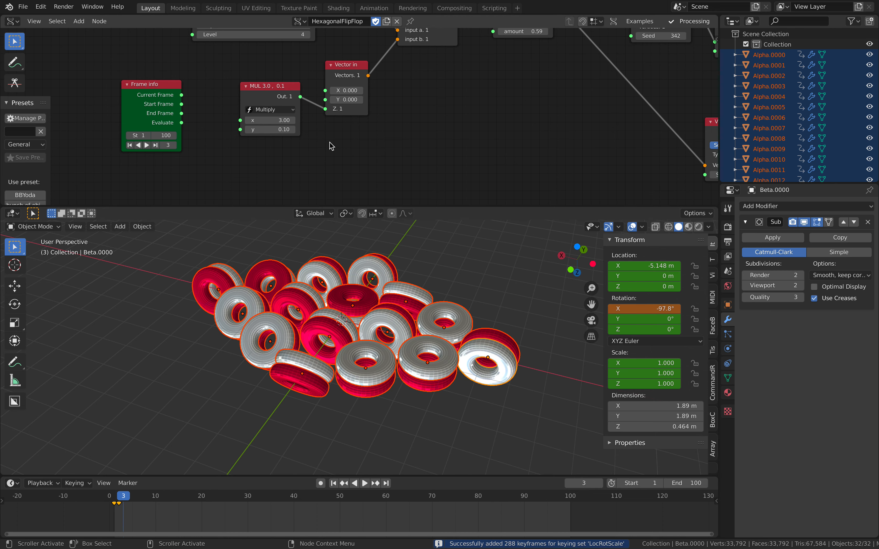
pyautogui.press('i')
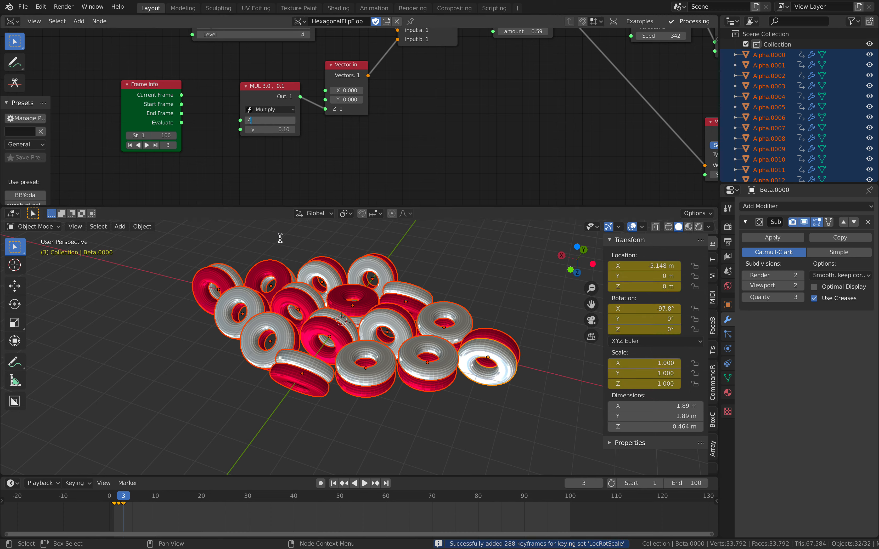
# Set the Multiply node's x to 4 and scrub back to frame 1 to check the keyframed ring rotations.
pyautogui.write('4')
pyautogui.press('Return')
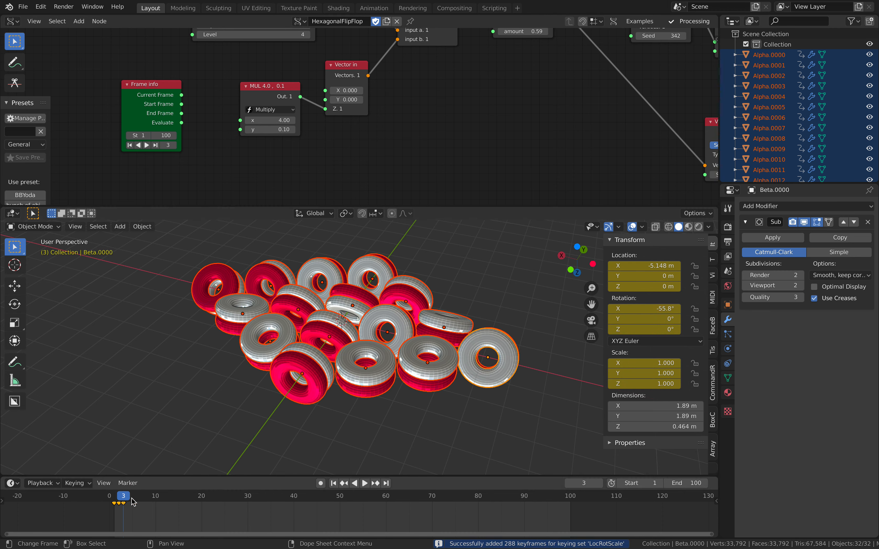
pyautogui.moveTo(128, 496); pyautogui.dragTo(114, 497)
# Enlarge the node editor area, fit the whole node tree in it, and bring the rings closer in the viewport.
pyautogui.scroll(-3, 385, 147)
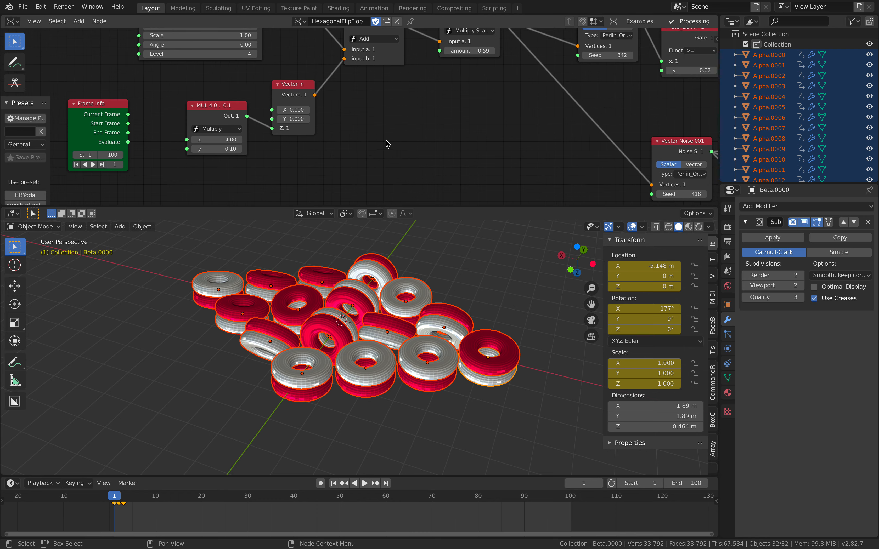
pyautogui.scroll(-4, 428, 120)
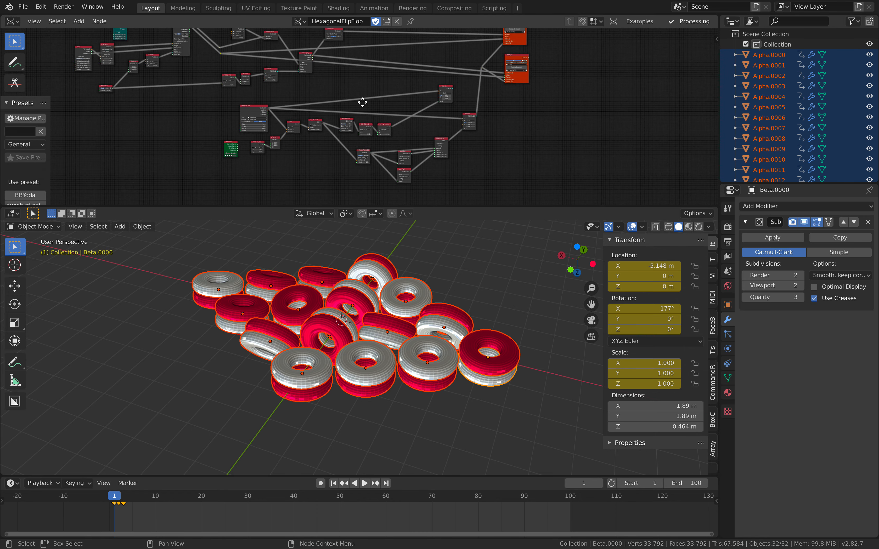
pyautogui.scroll(-2, 407, 111)
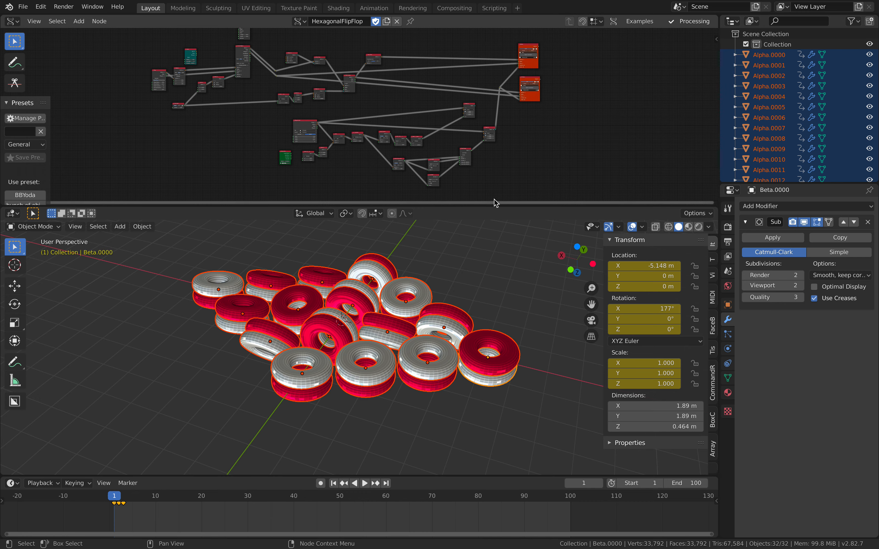
pyautogui.moveTo(496, 207); pyautogui.dragTo(498, 222)
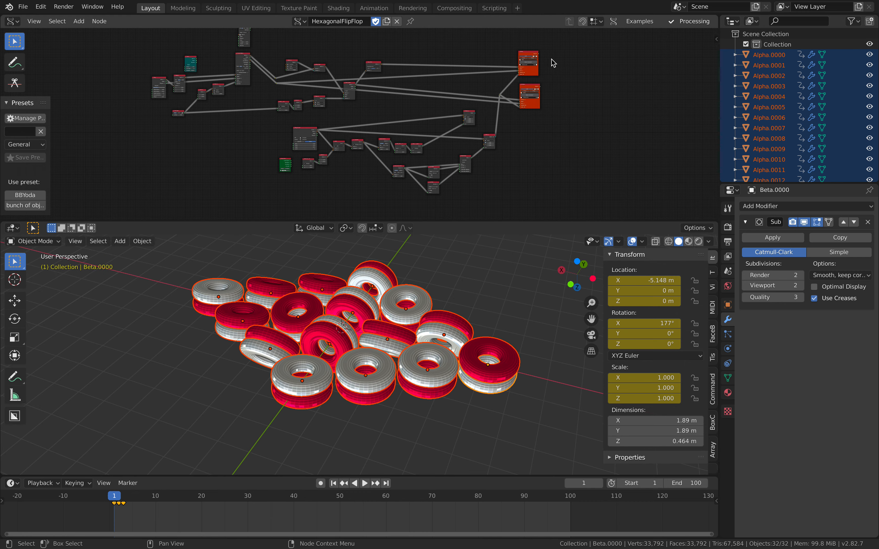
pyautogui.scroll(2, 323, 160)
pyautogui.moveTo(349, 309)
pyautogui.mouseDown(button='middle')
pyautogui.moveTo(341, 313)
pyautogui.moveTo(347, 307)
pyautogui.mouseUp(button='middle')
pyautogui.moveTo(876, 68)
pyautogui.mouseDown()
pyautogui.moveTo(878, 181)
pyautogui.moveTo(876, 73)
pyautogui.mouseUp()
pyautogui.scroll(-3, 603, 146)
pyautogui.moveTo(590, 156); pyautogui.dragTo(629, 163, button='middle')
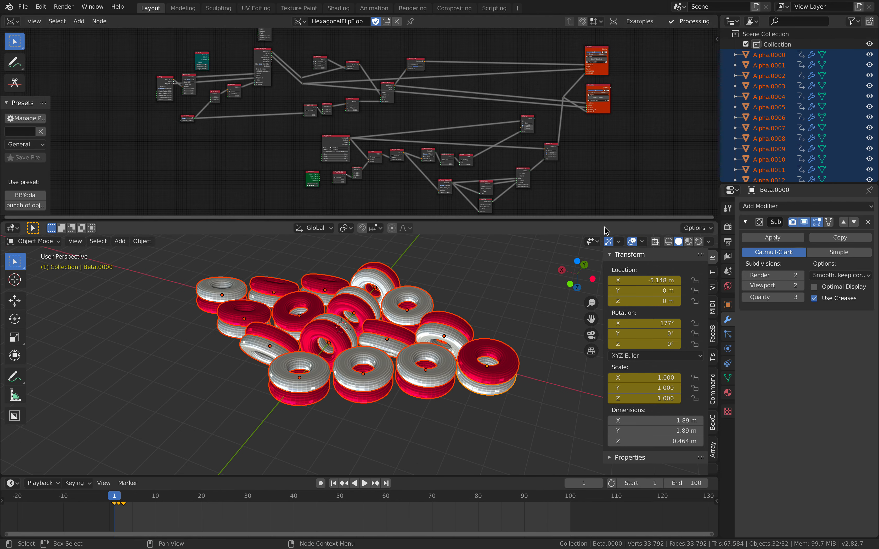
pyautogui.moveTo(605, 220); pyautogui.dragTo(605, 271)
pyautogui.scroll(4, 471, 341)
# Play and scrub the keyframed ring animation, and examine the upper nodes of the tree.
pyautogui.press('space')
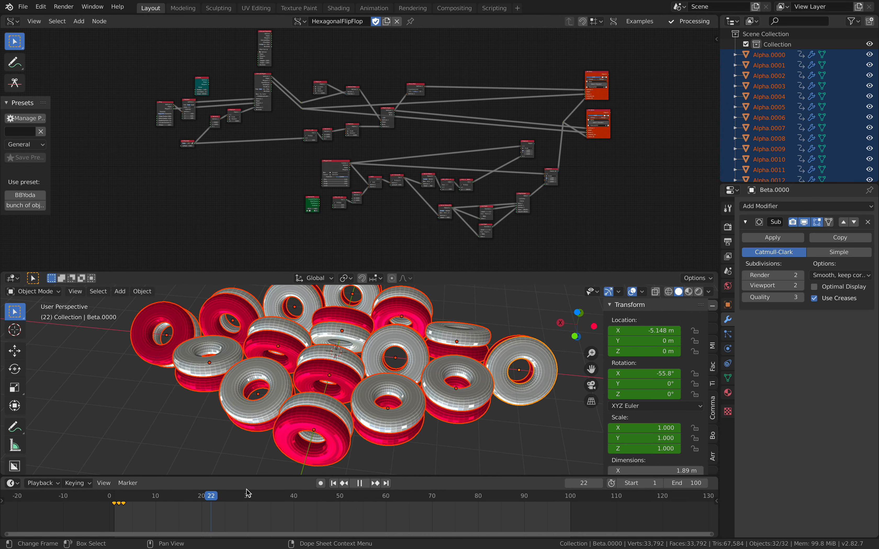
pyautogui.moveTo(145, 488); pyautogui.dragTo(178, 487)
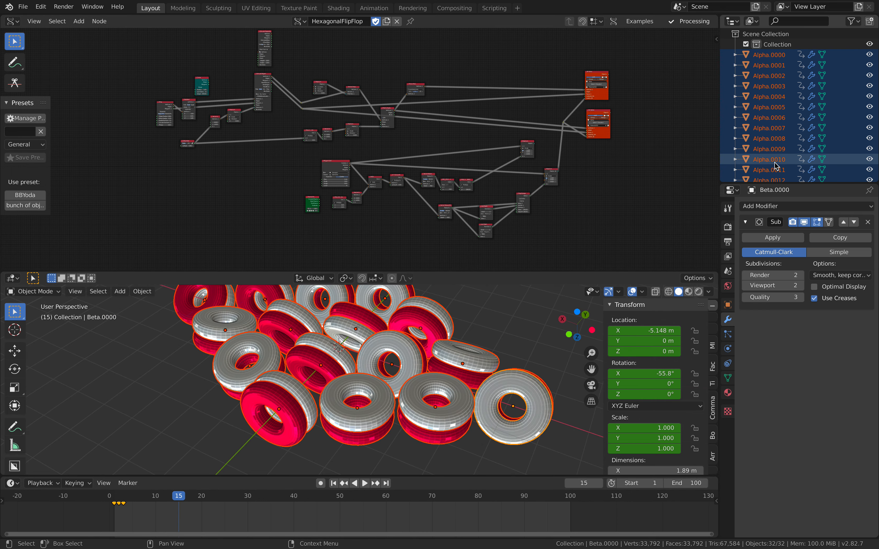
pyautogui.scroll(2, 600, 141)
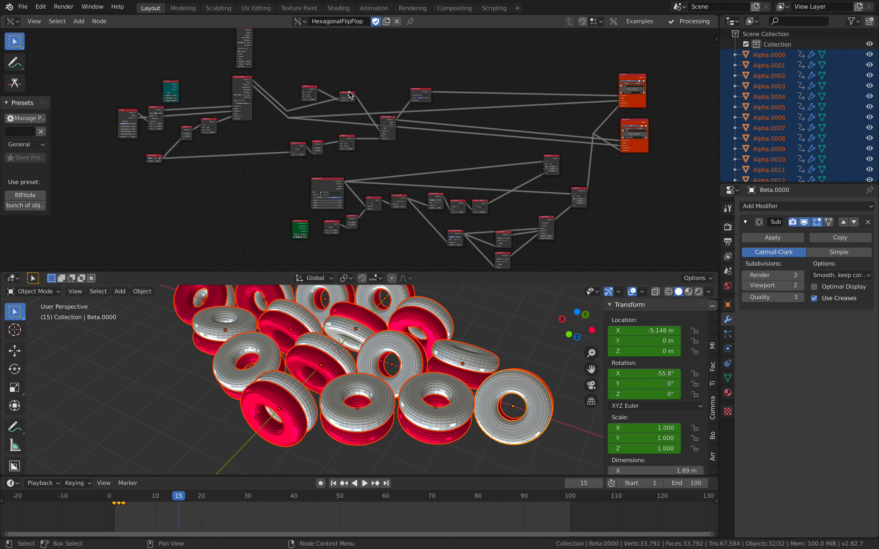
pyautogui.scroll(4, 350, 95)
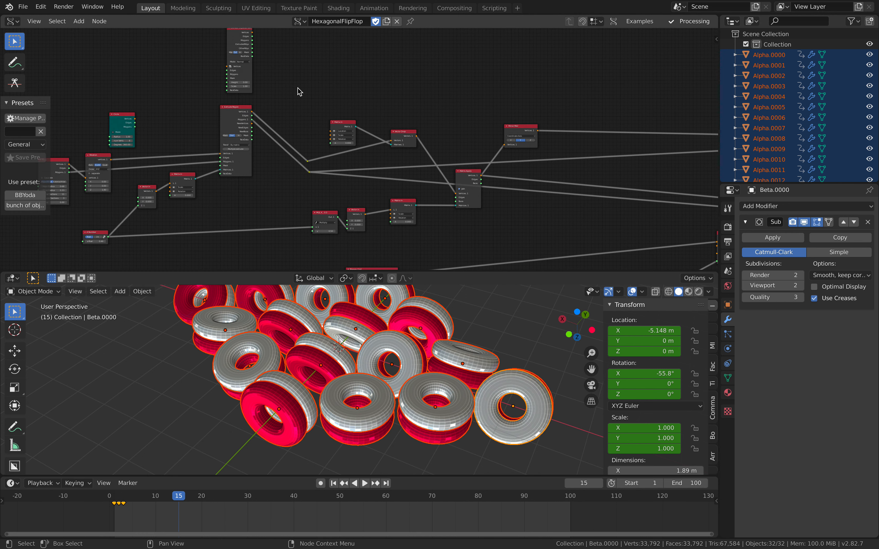